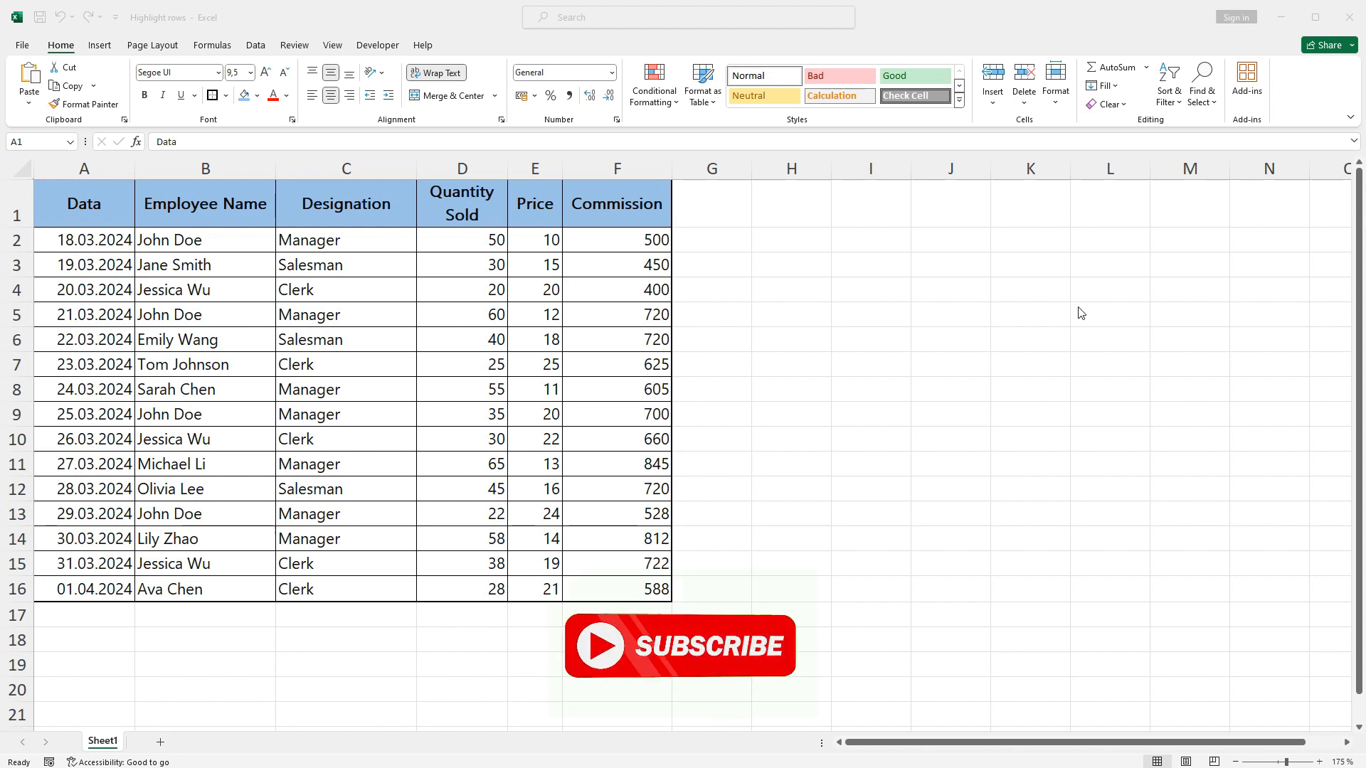
- Create a new conditional formatting rule for A2:F16 that uses a formula to determine which cells to format
click(229, 305)
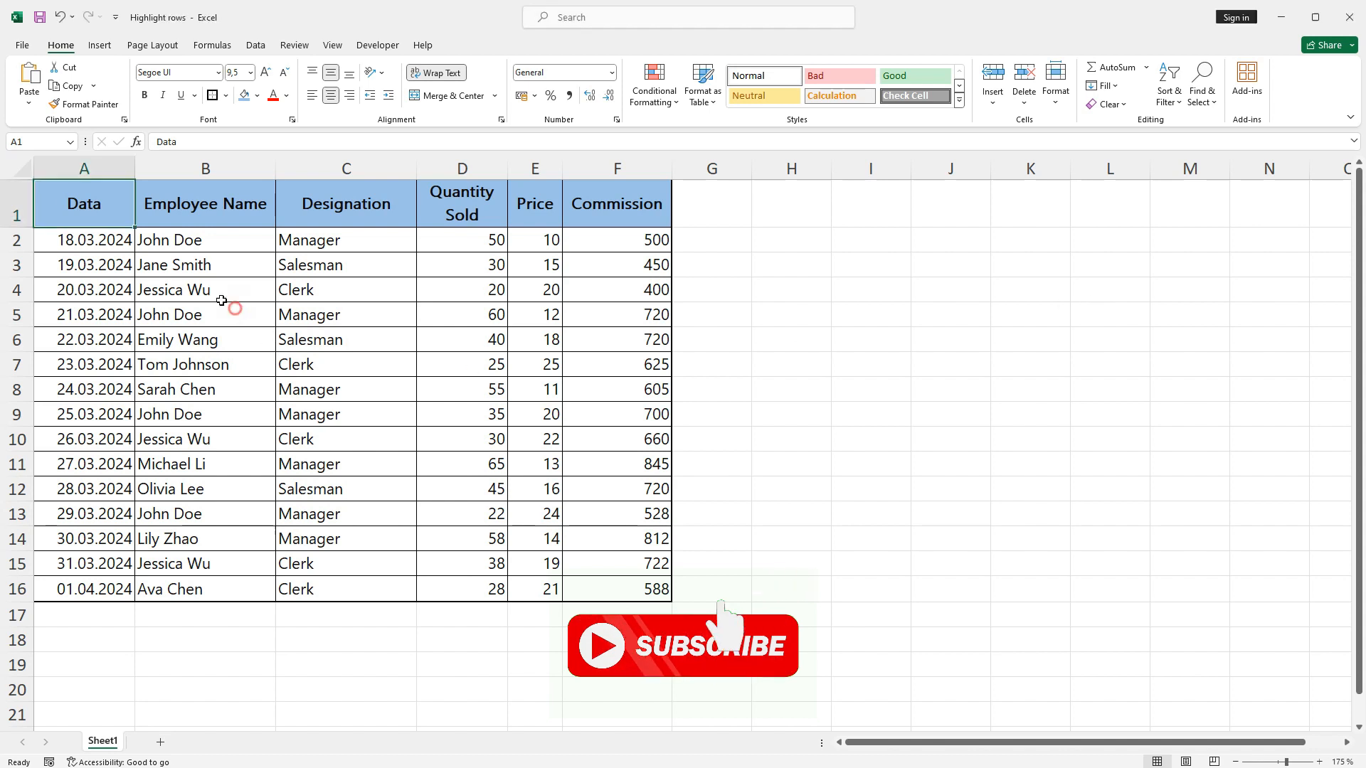
click(200, 242)
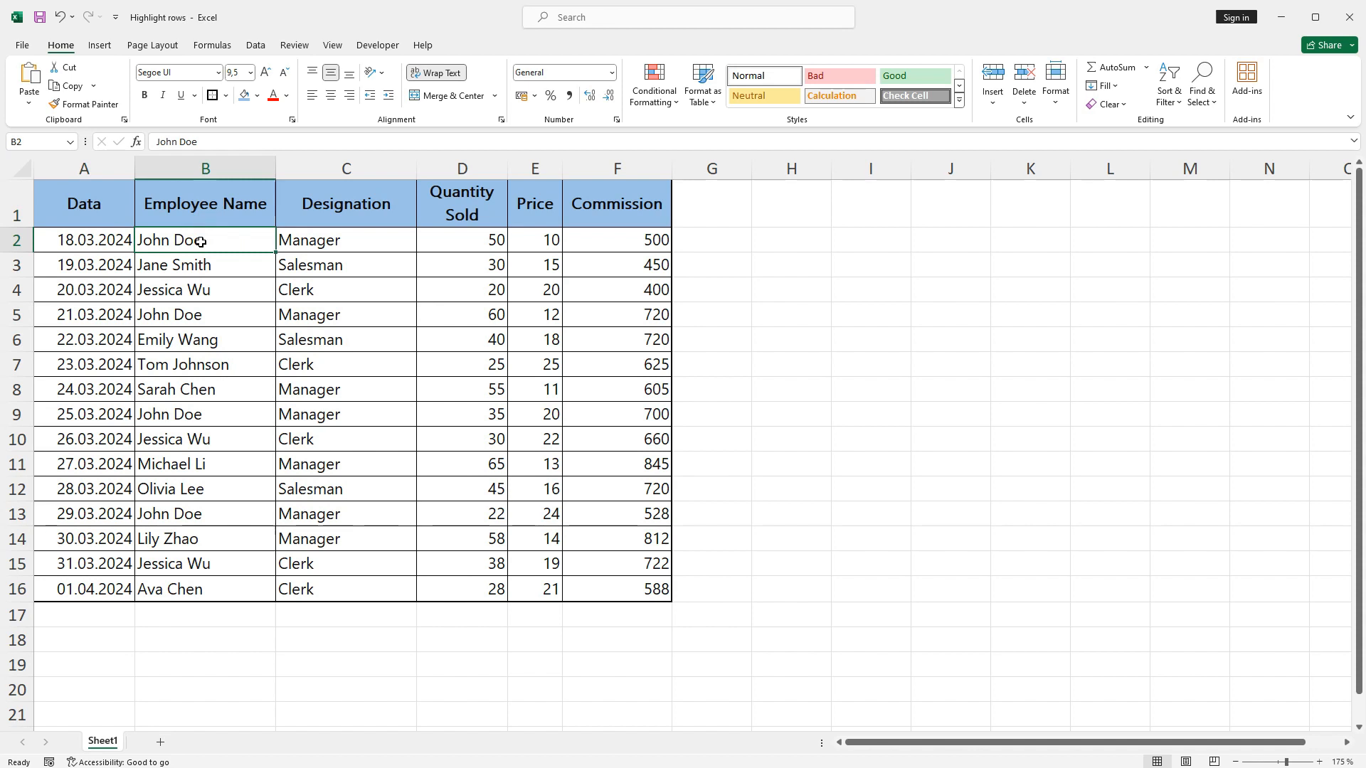
drag(113, 237, 632, 590)
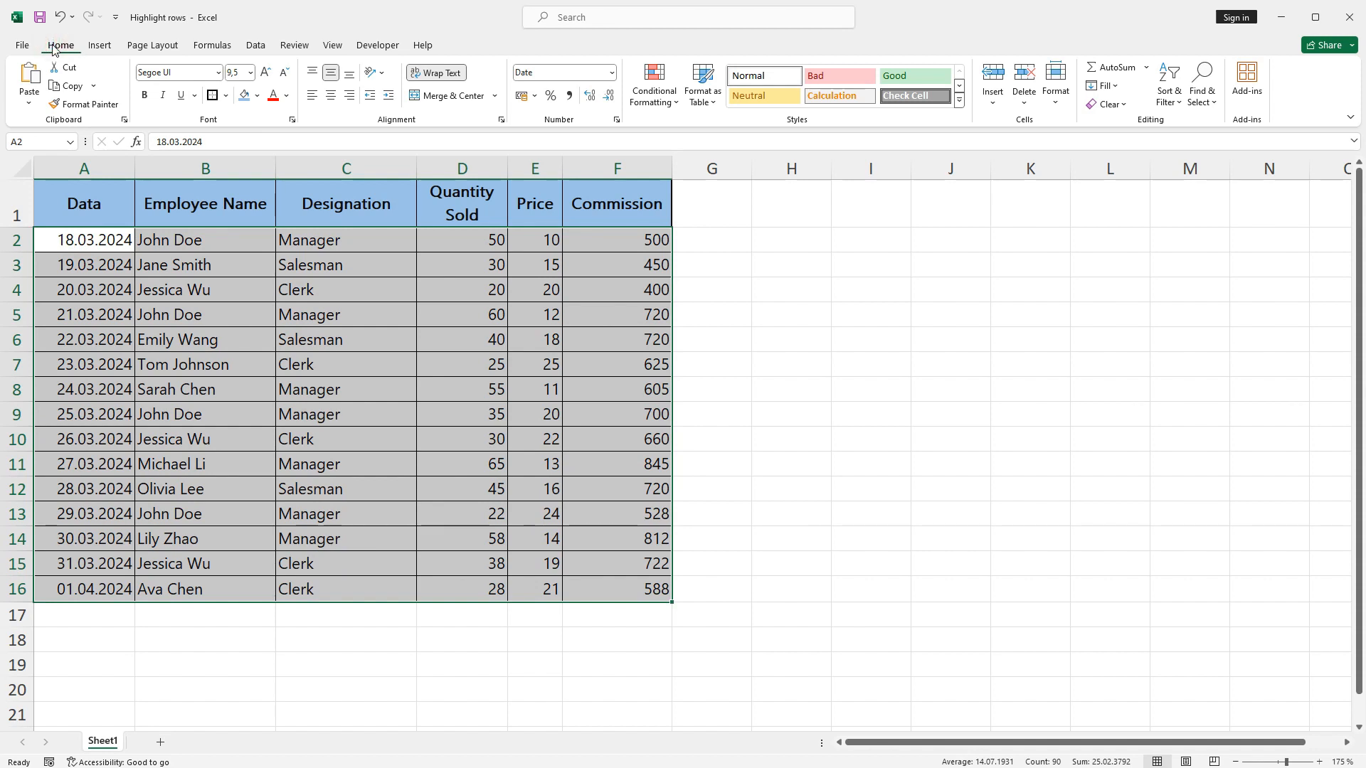
click(669, 109)
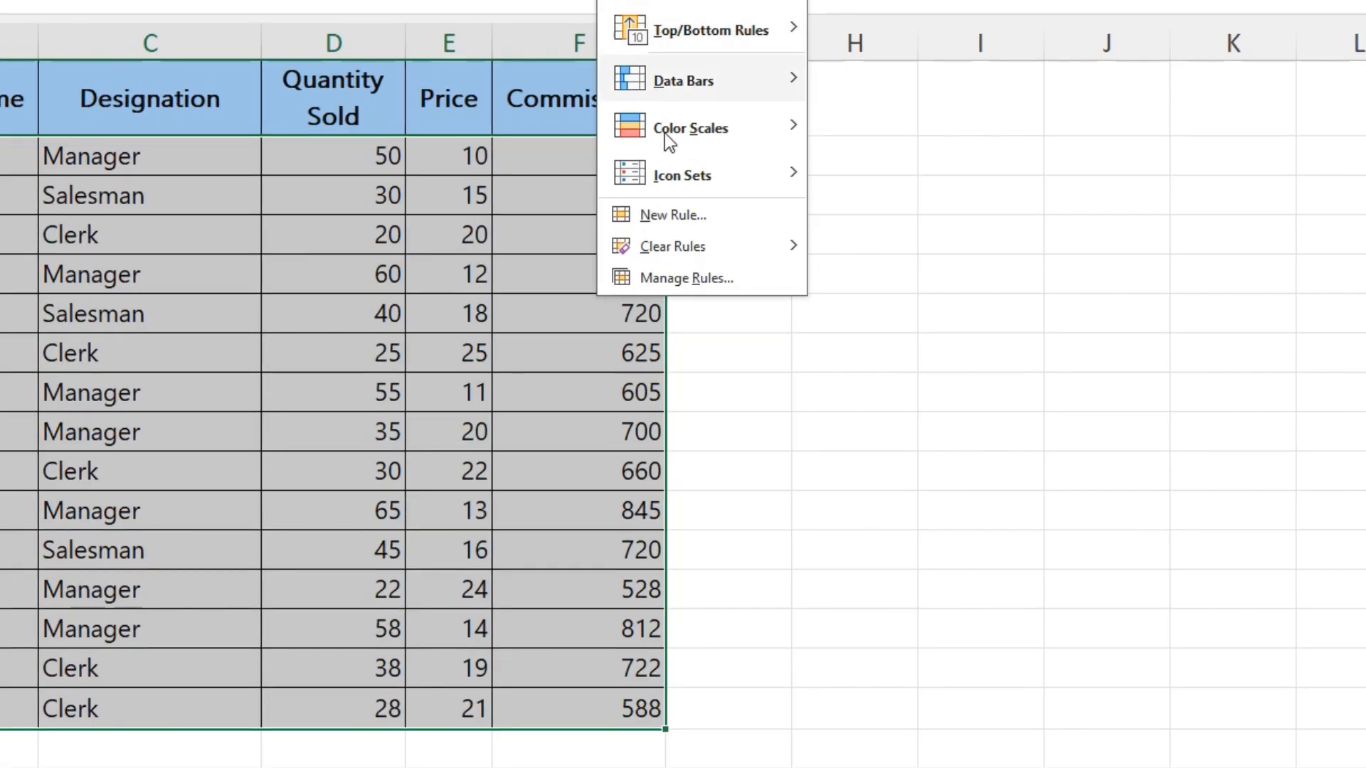
click(684, 222)
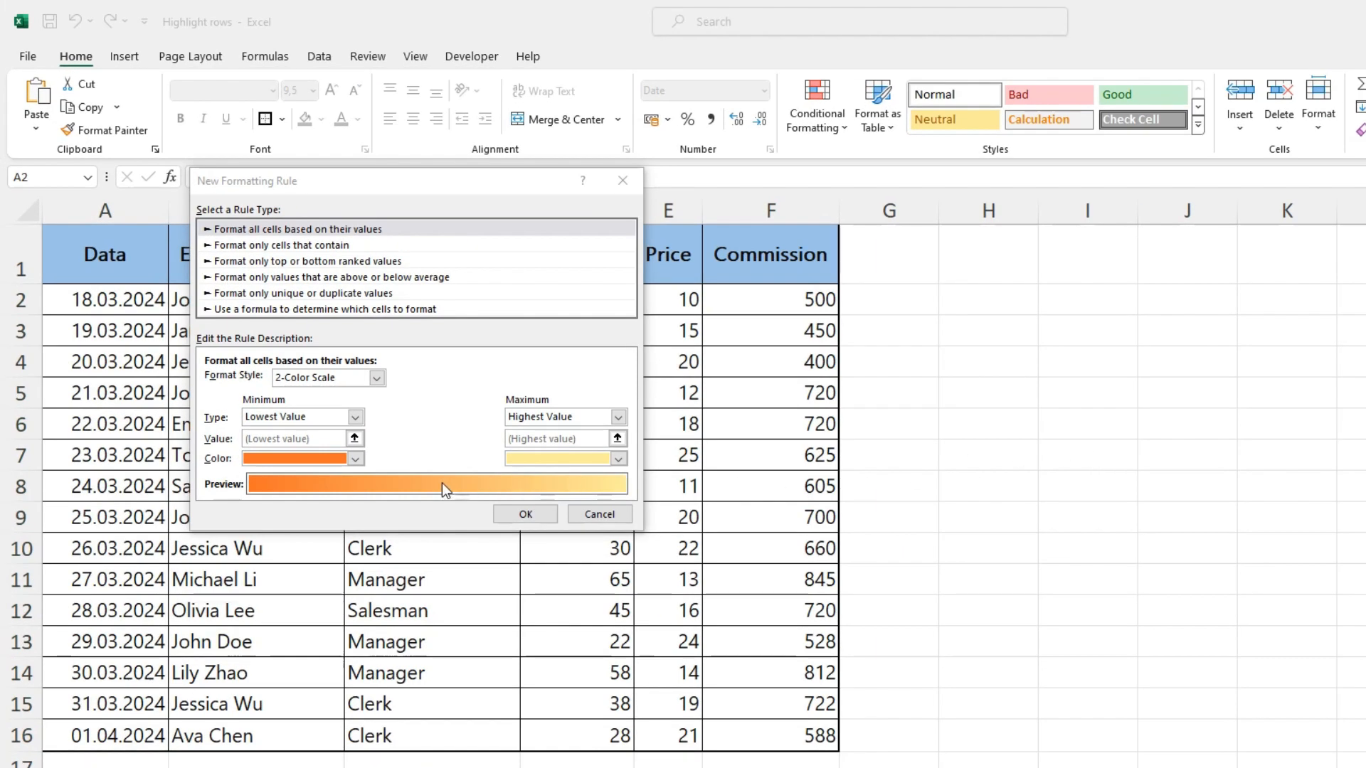
click(327, 310)
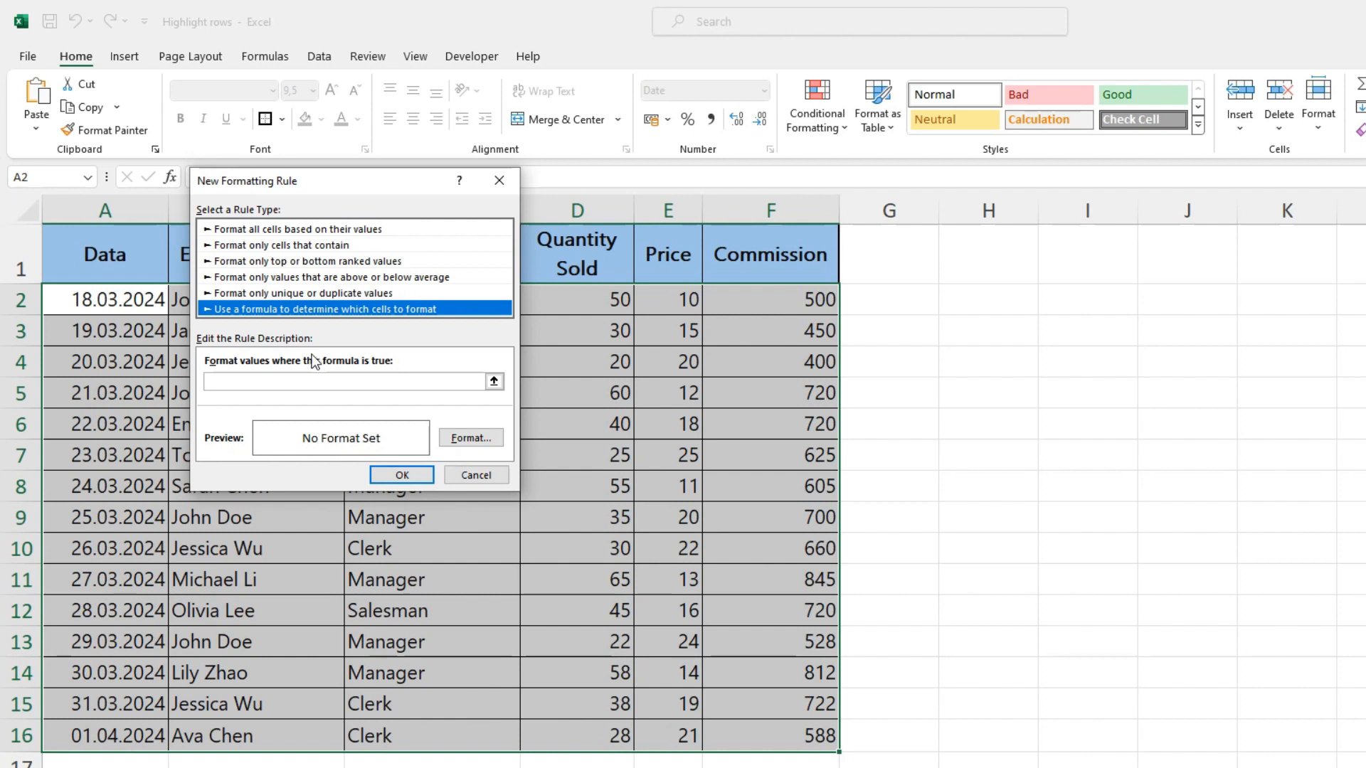
- Enter the rule formula that compares $B2, with only the column locked, to the quoted full name of the employee in B2
click(289, 379)
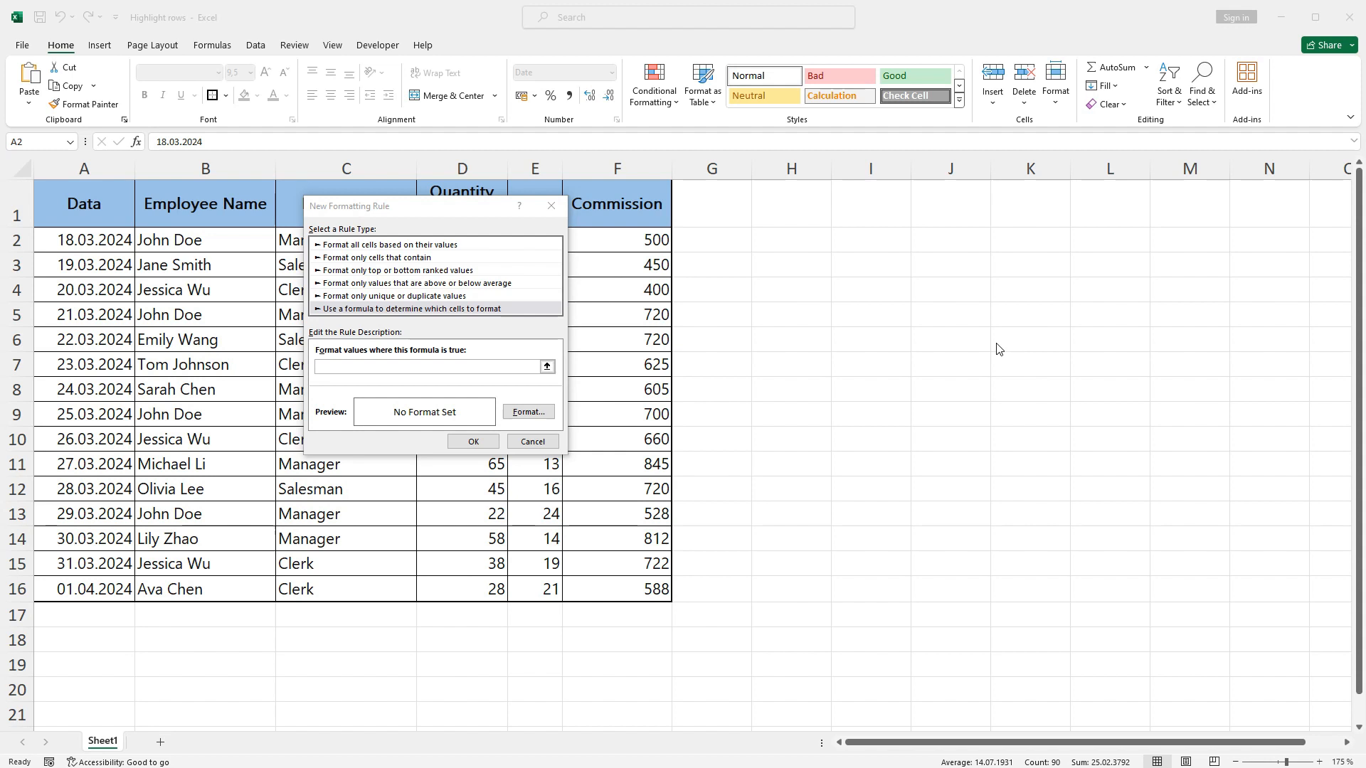
click(442, 367)
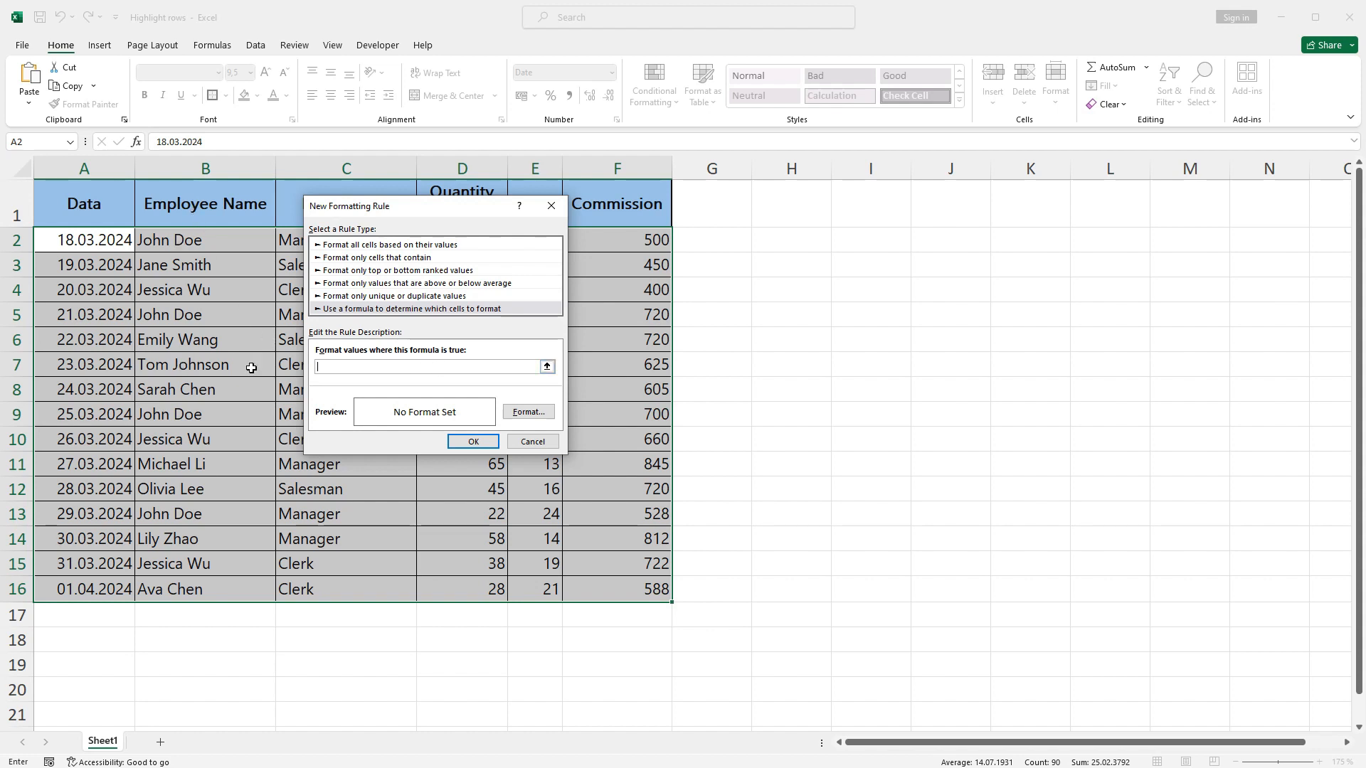
text(=)
click(151, 241)
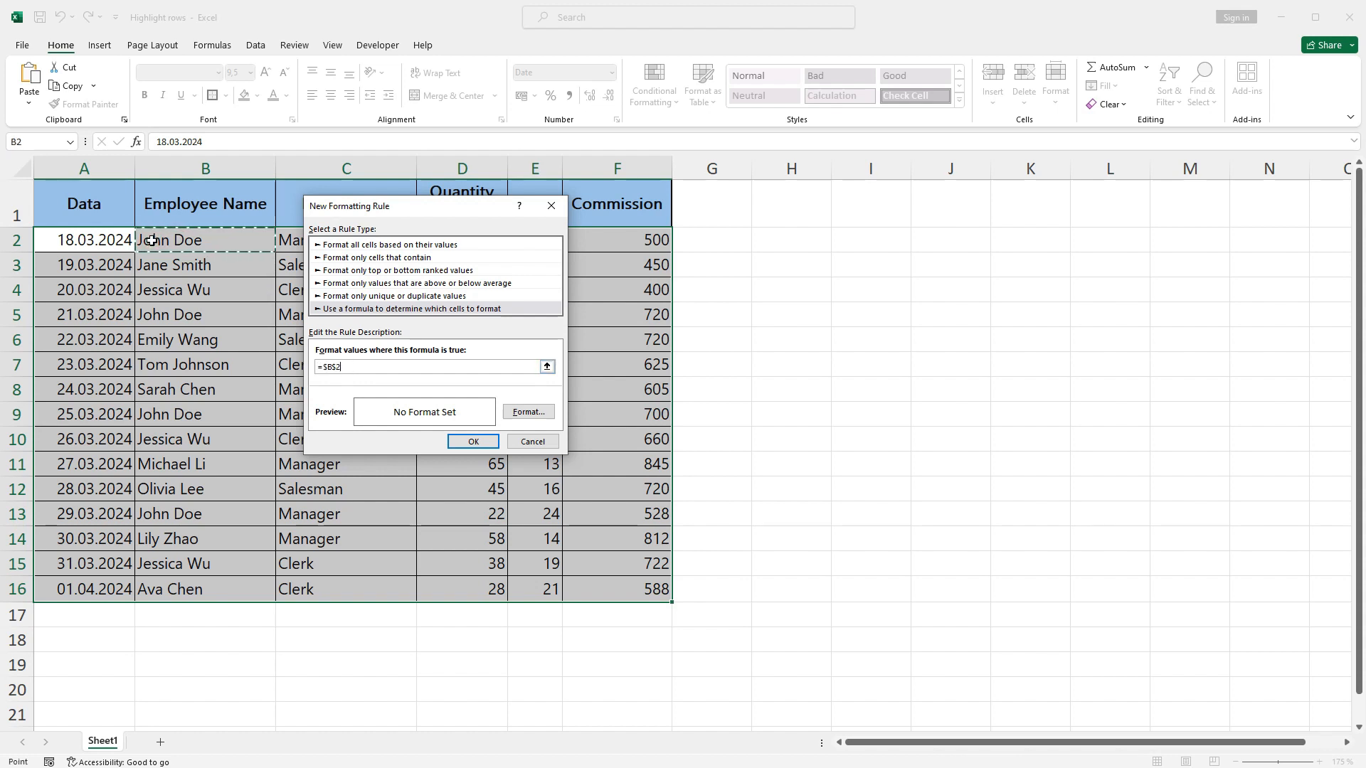
key(F4)
key(F4)
text(=)
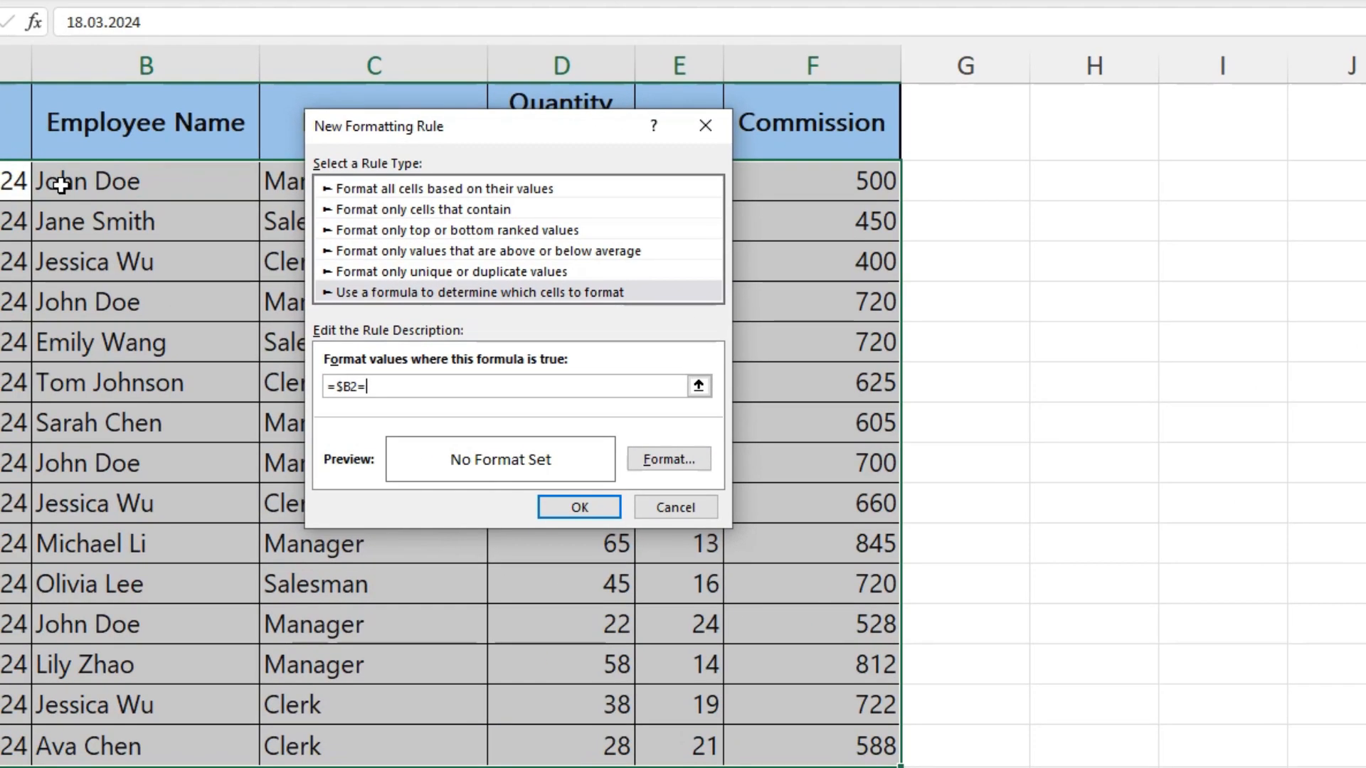
text("John Doe")
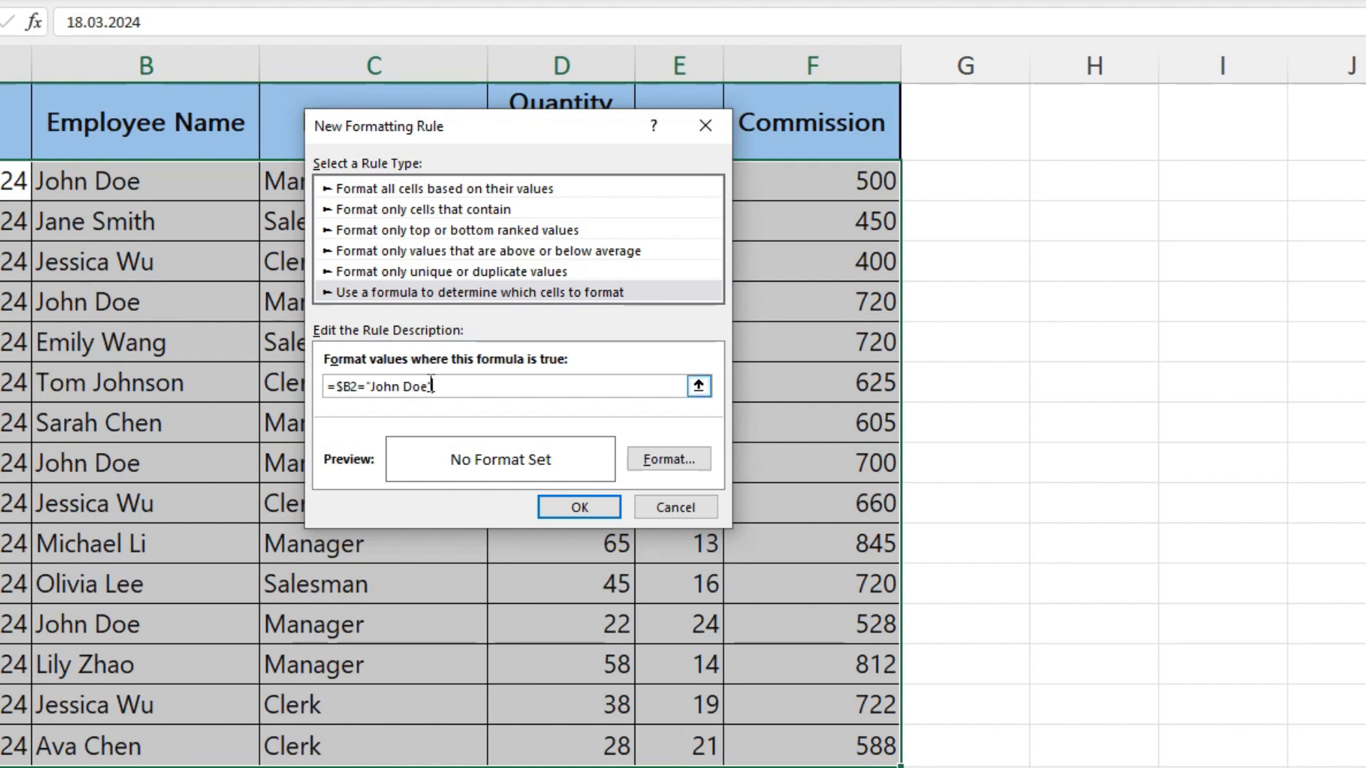
- Give the employee-name rule a light gold background fill and apply it to the table
click(651, 463)
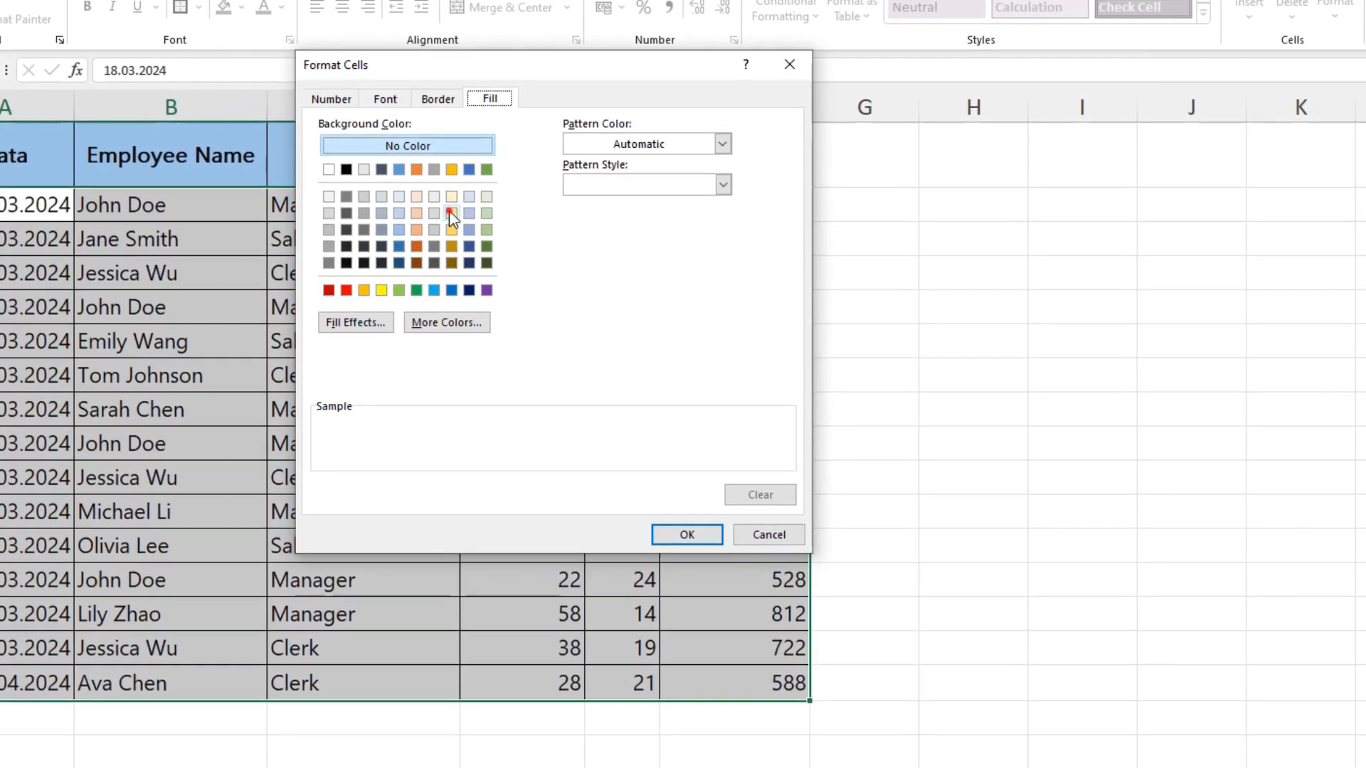
click(459, 214)
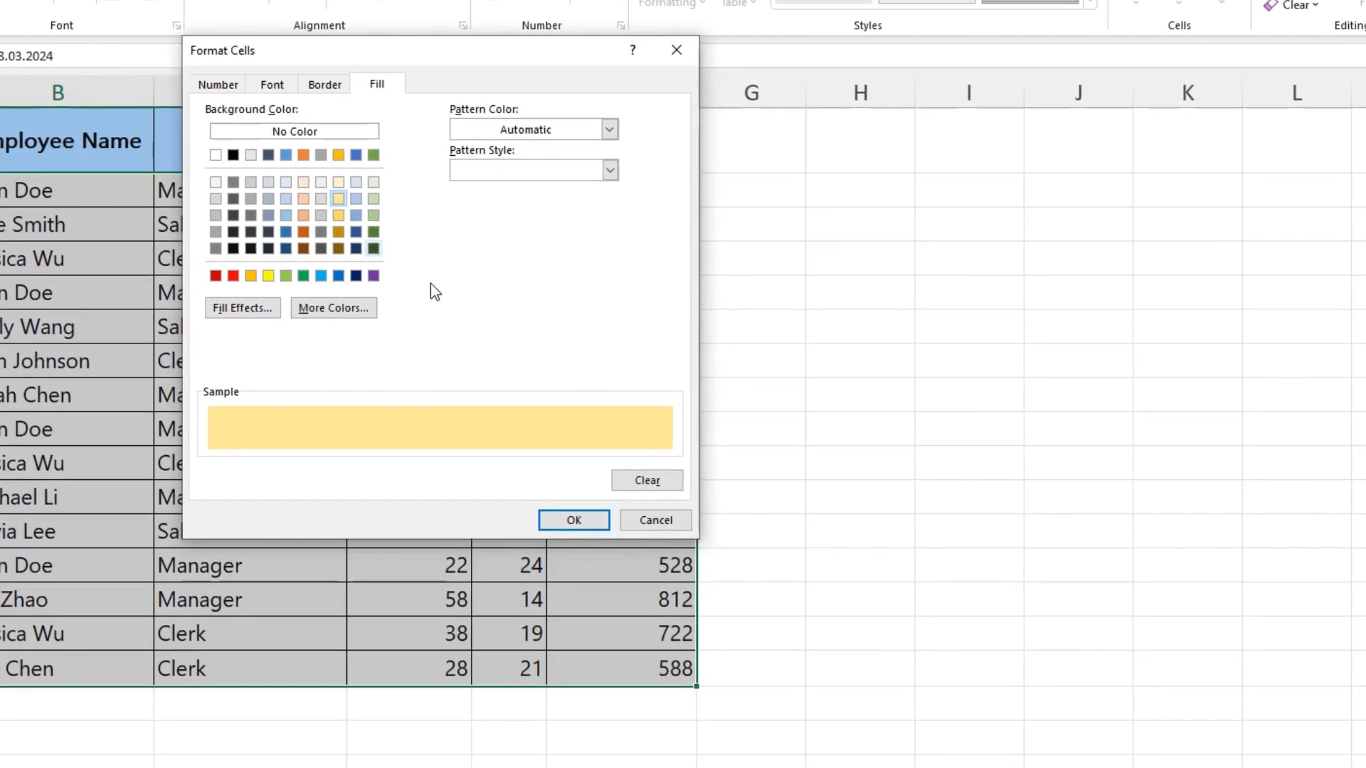
click(566, 521)
click(428, 466)
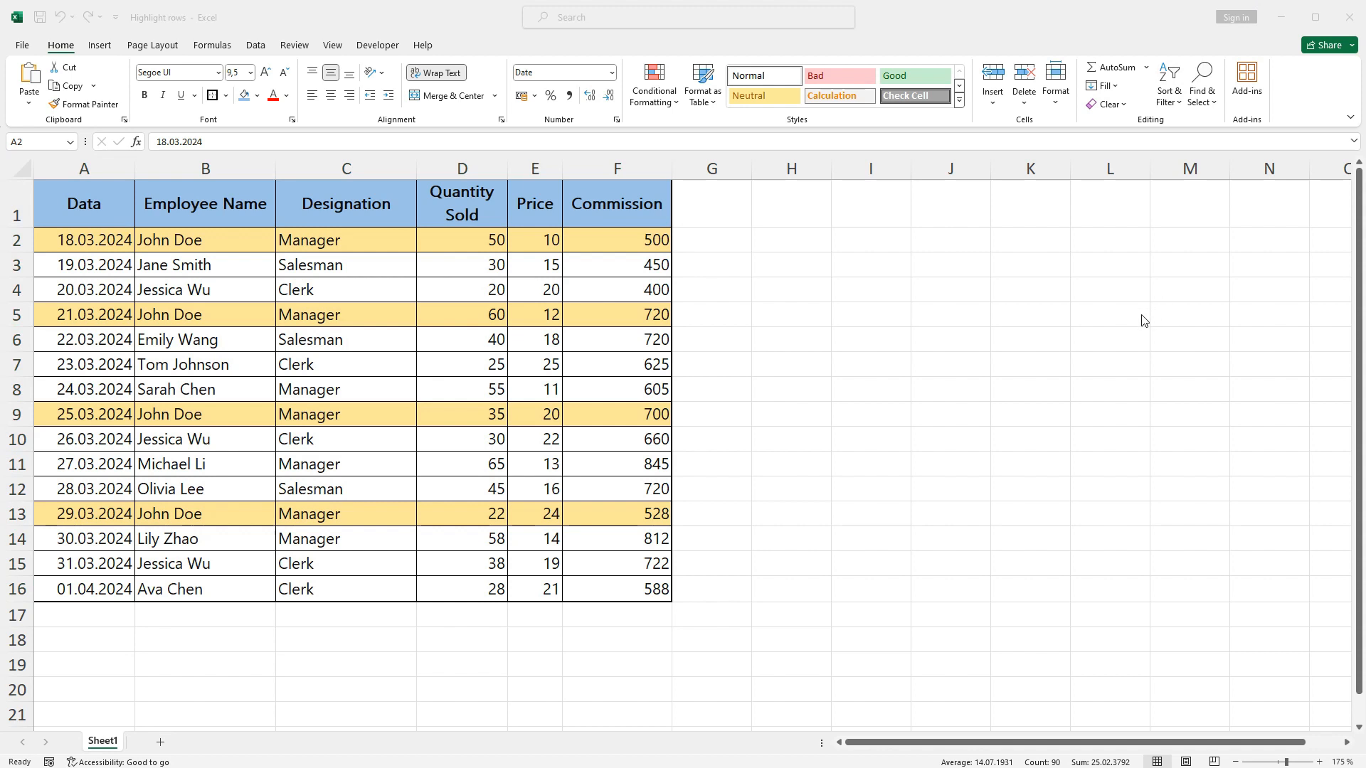
- Review the employee-name rule's formula, format and range in the Conditional Formatting Rules Manager, keeping its settings
click(539, 342)
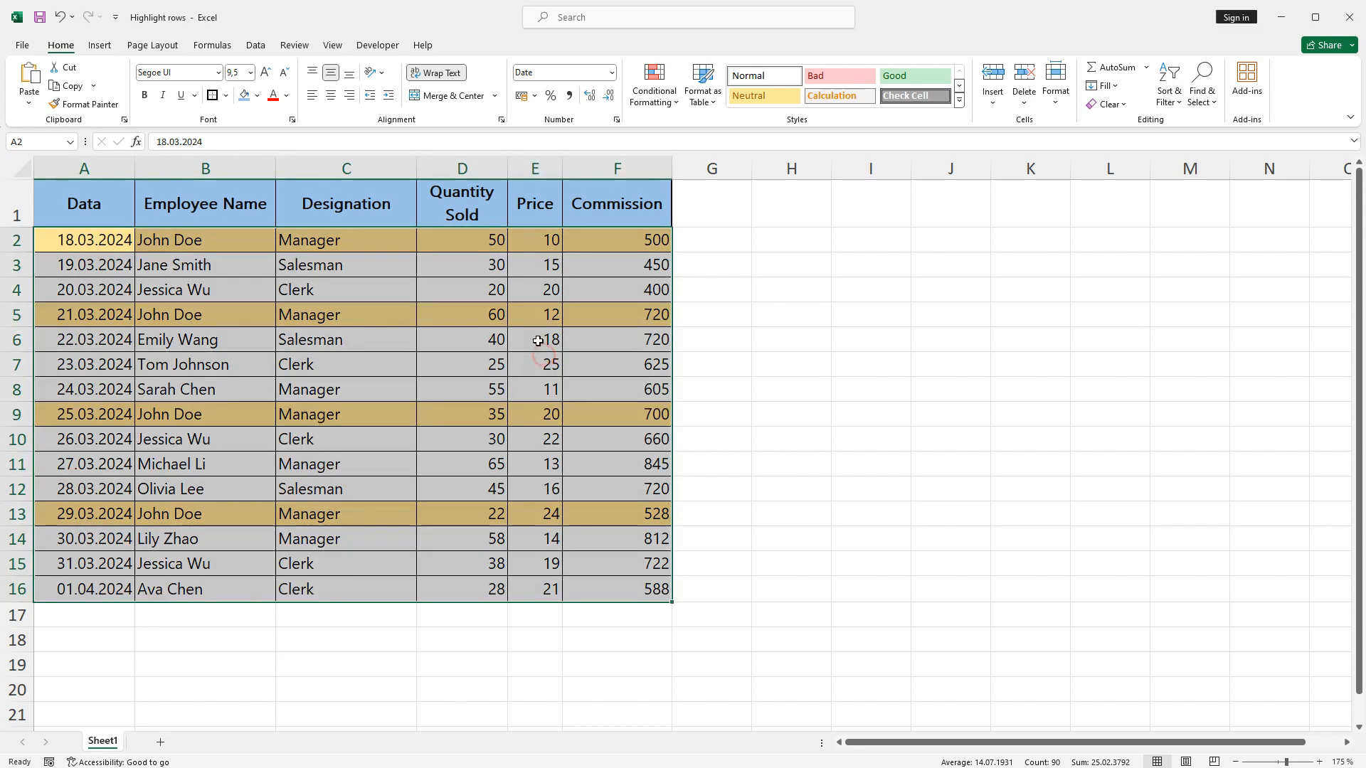
click(654, 105)
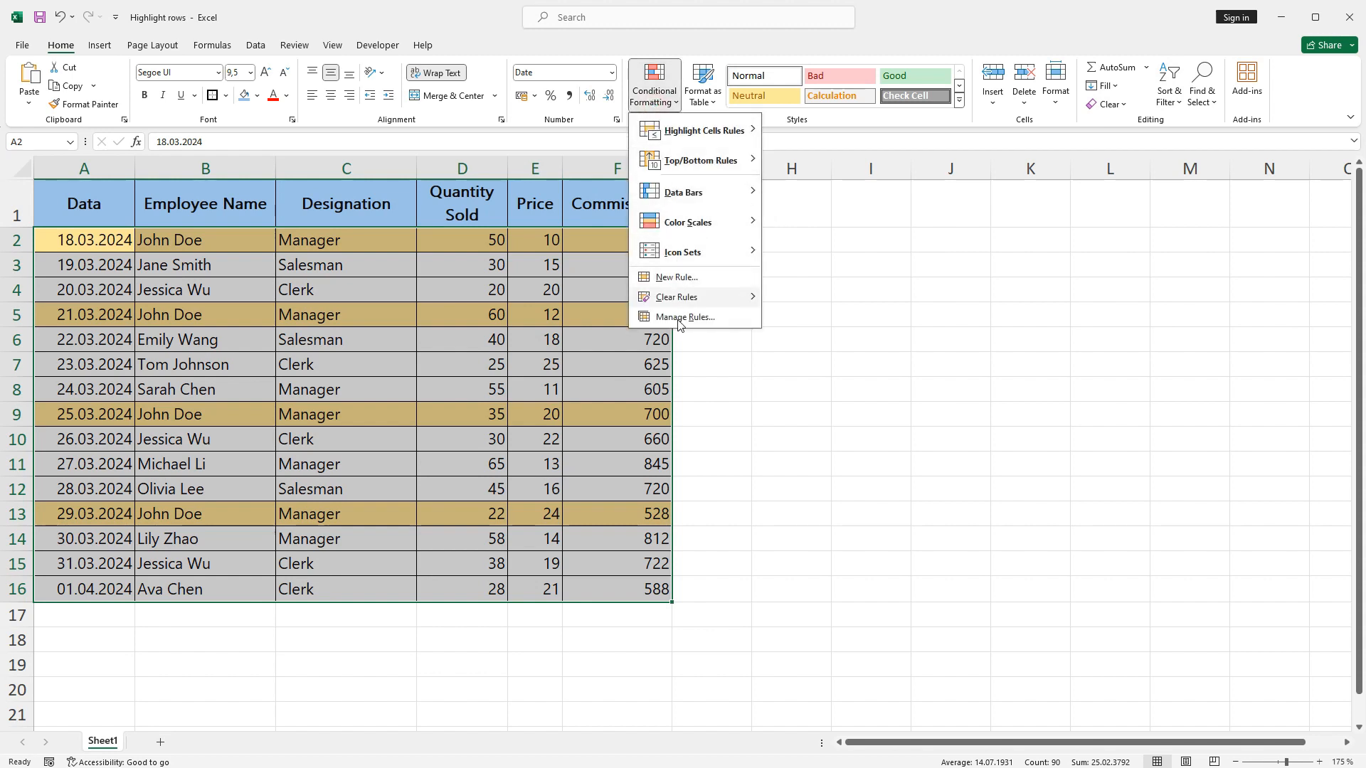
click(681, 319)
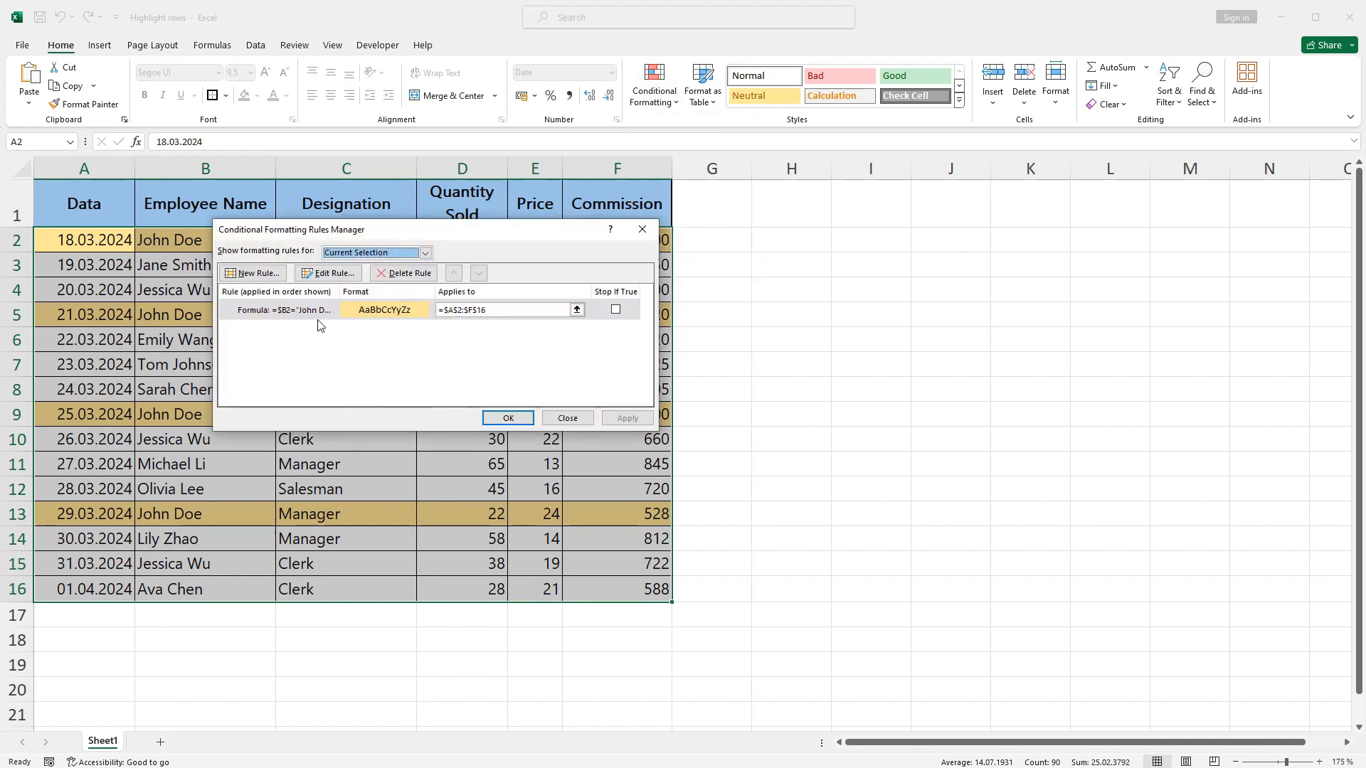
click(313, 310)
click(328, 274)
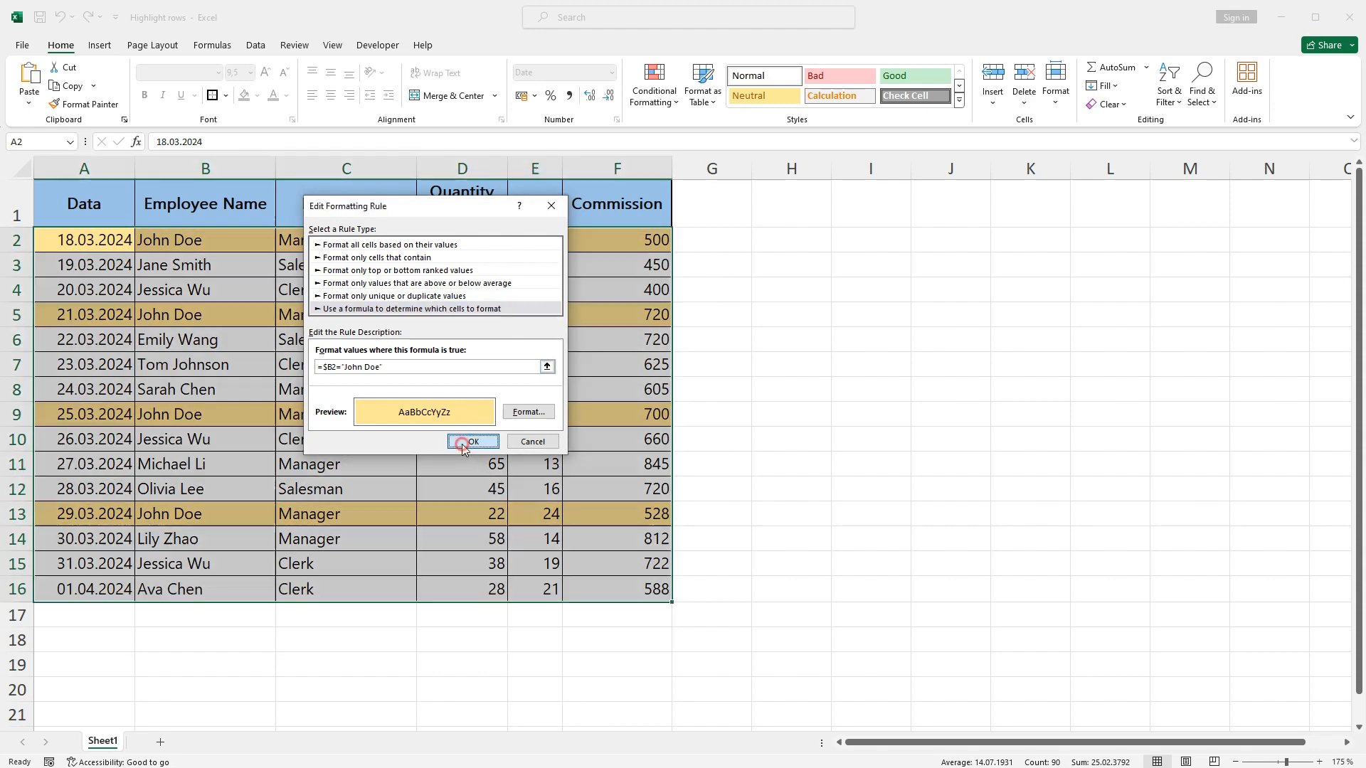
click(462, 443)
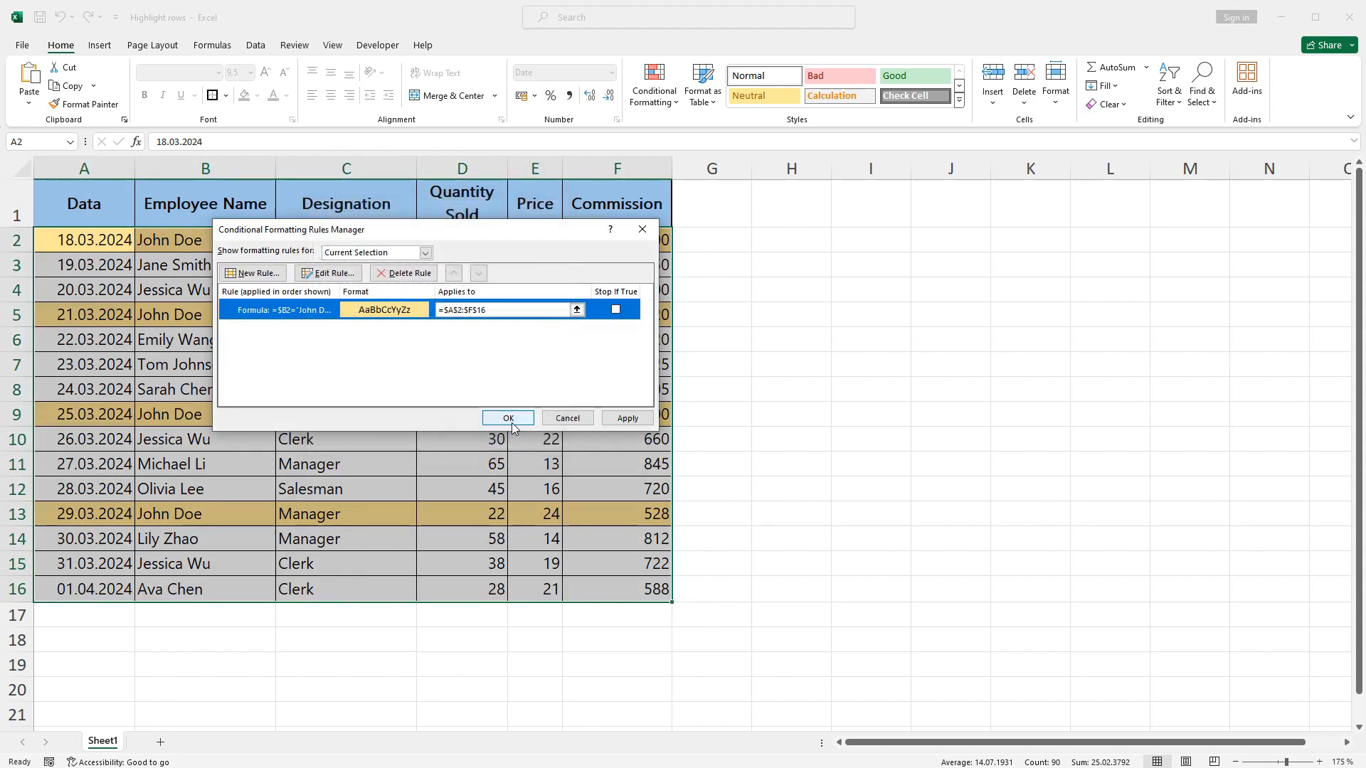
click(505, 417)
click(1262, 0)
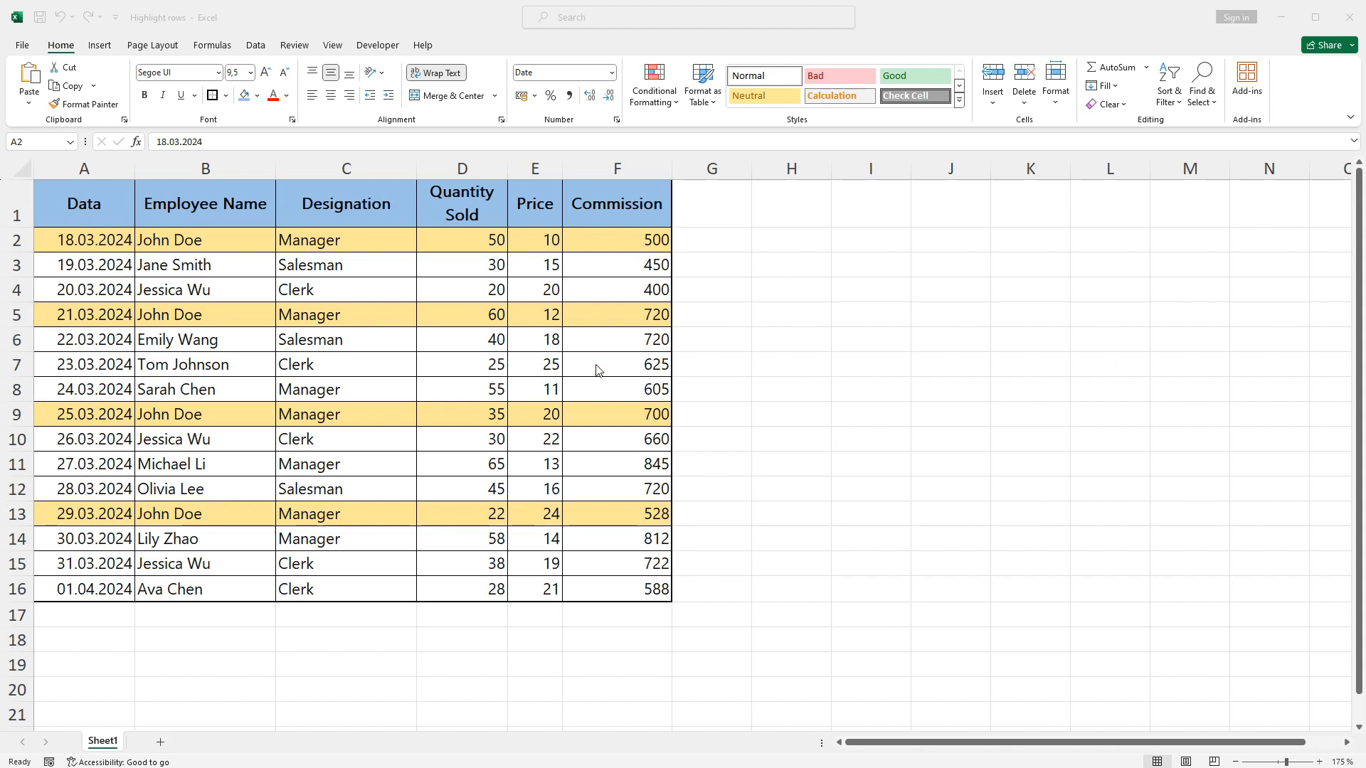
- Start a second conditional formatting rule for A2:F16, using the formula-based rule type
click(296, 305)
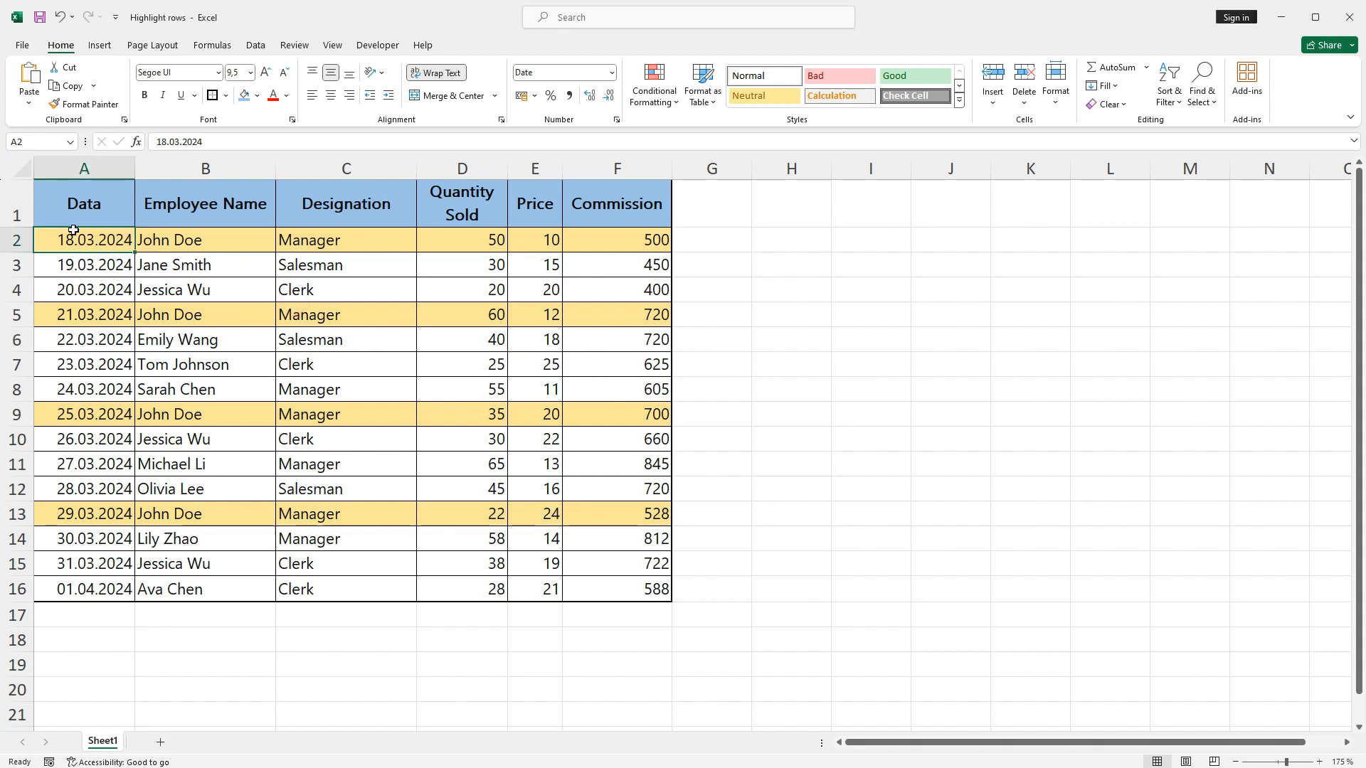
drag(73, 230, 624, 586)
click(662, 103)
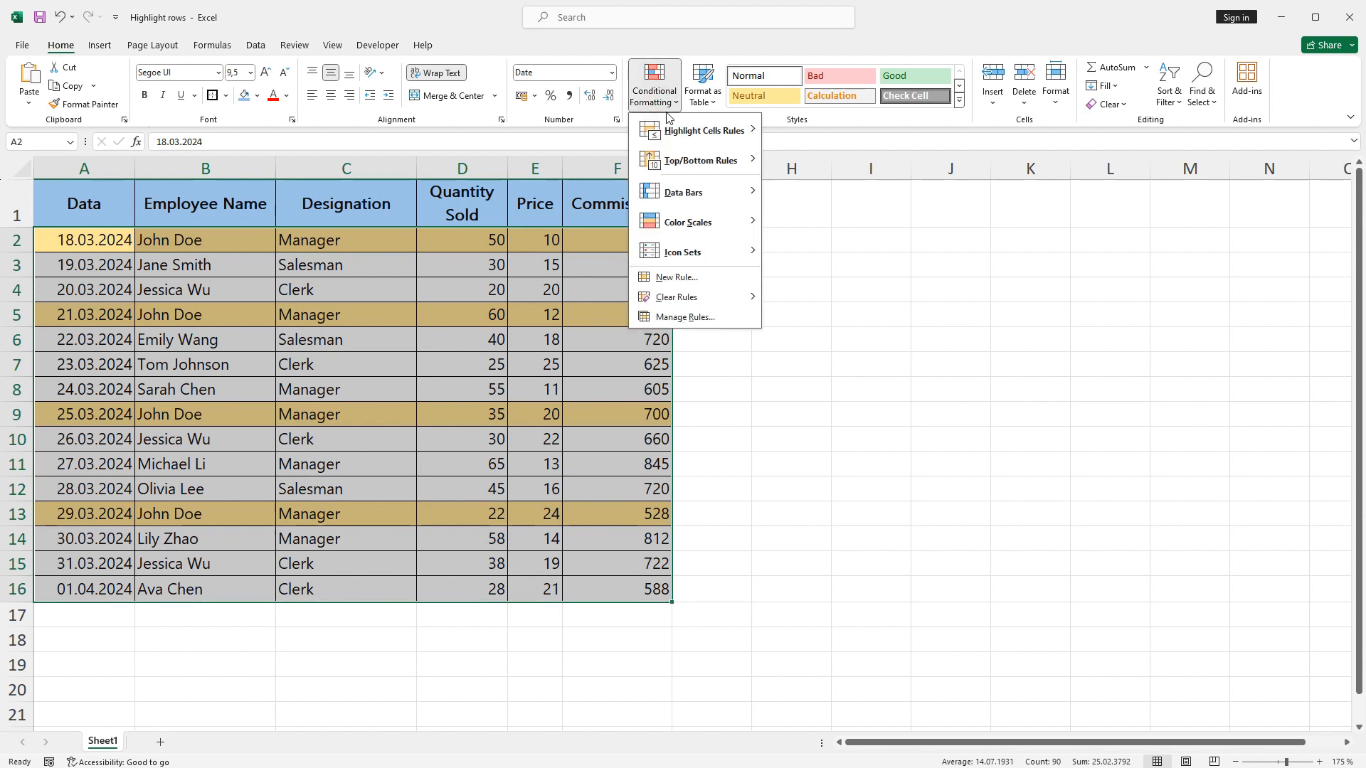
click(689, 277)
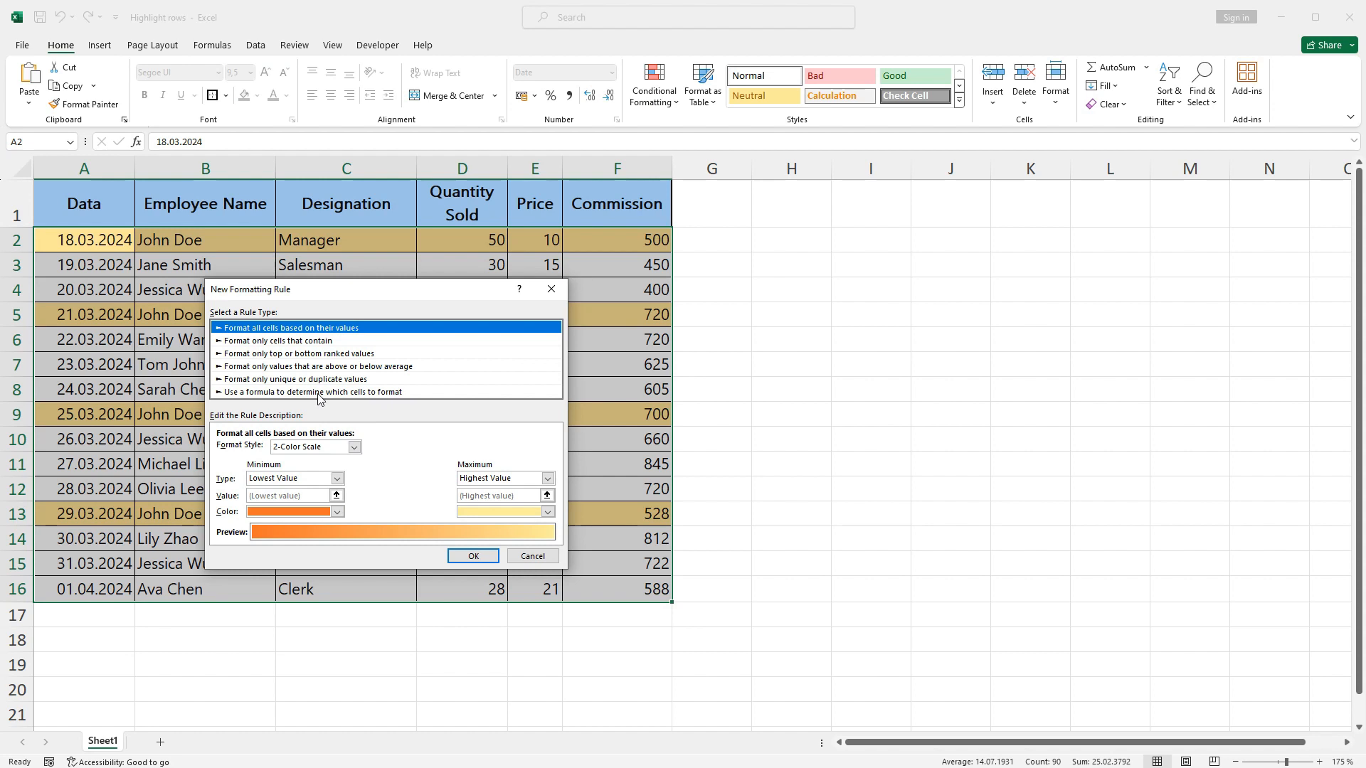
click(320, 392)
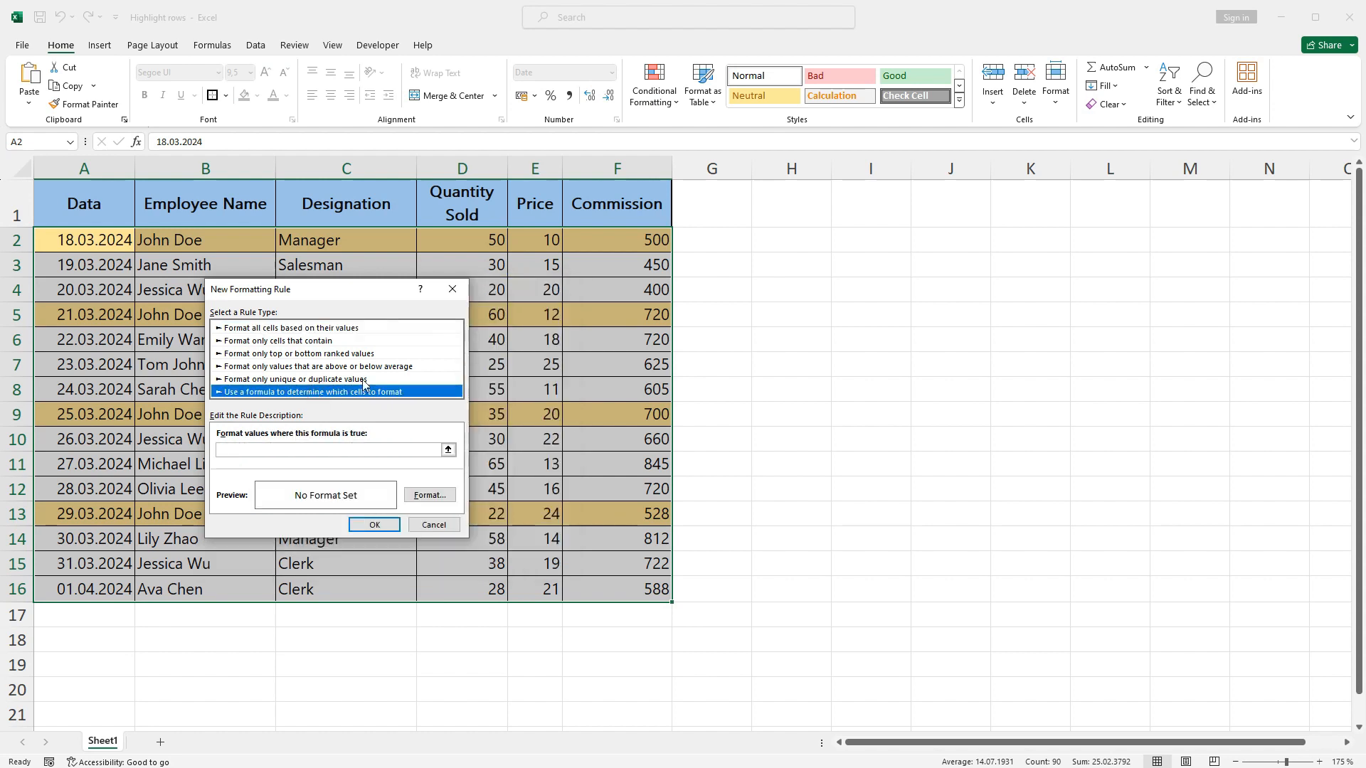
- Enter =$D2>50 as the second rule's formula so it tests the Quantity Sold column
drag(388, 291, 737, 217)
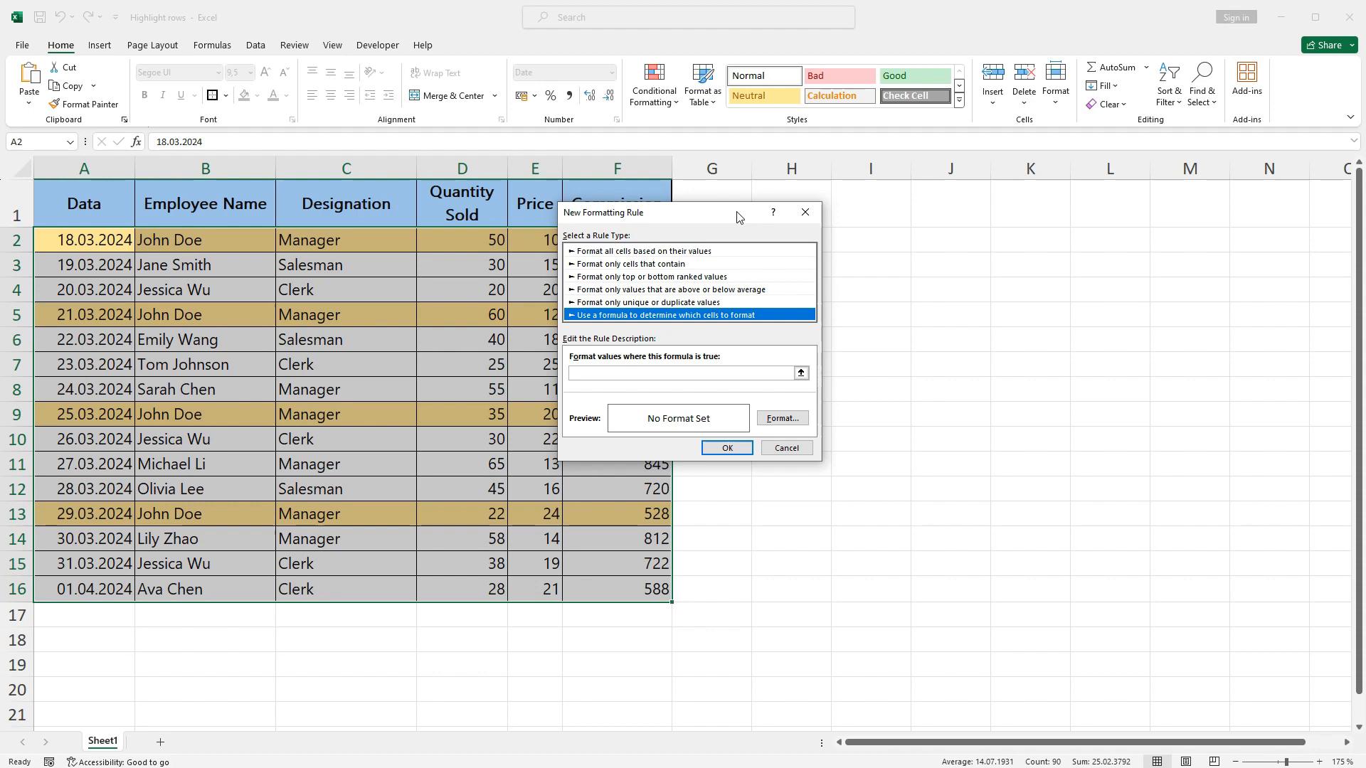
click(620, 372)
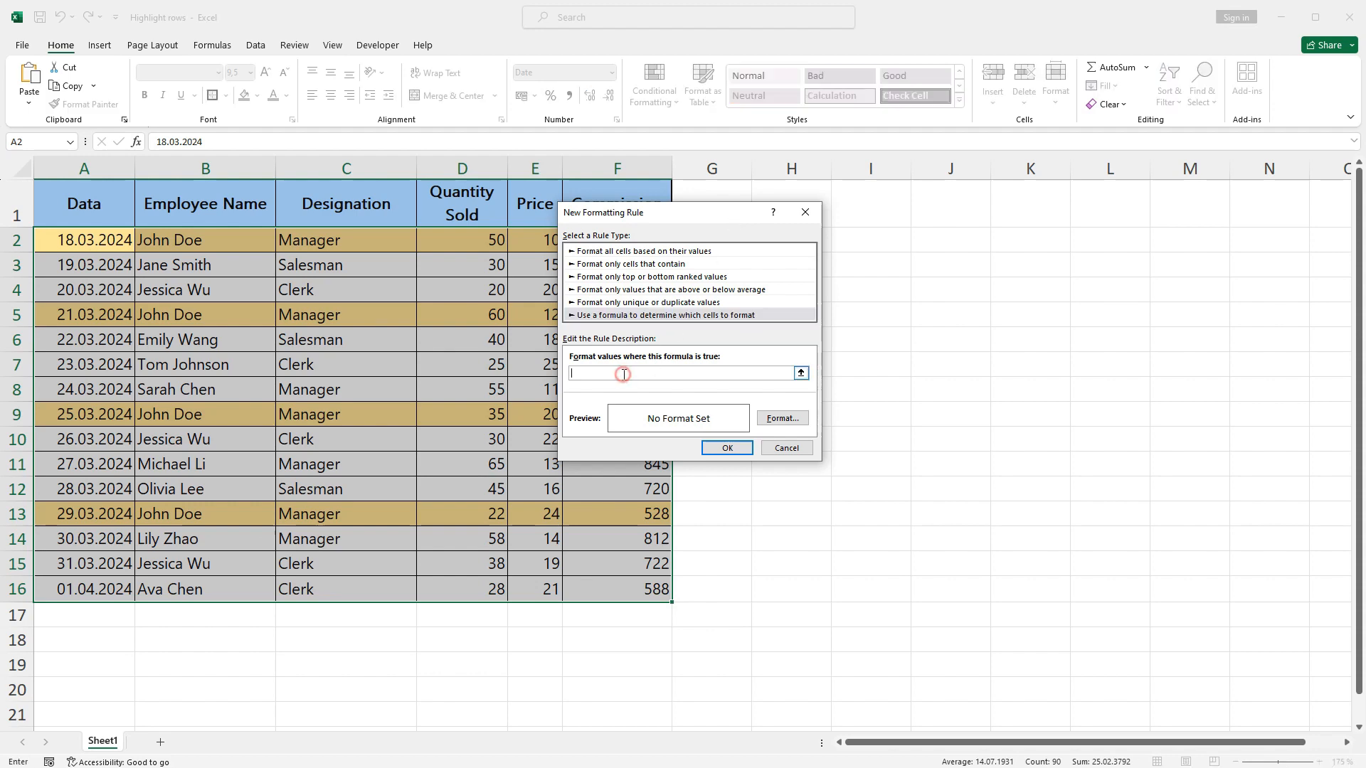
text(=)
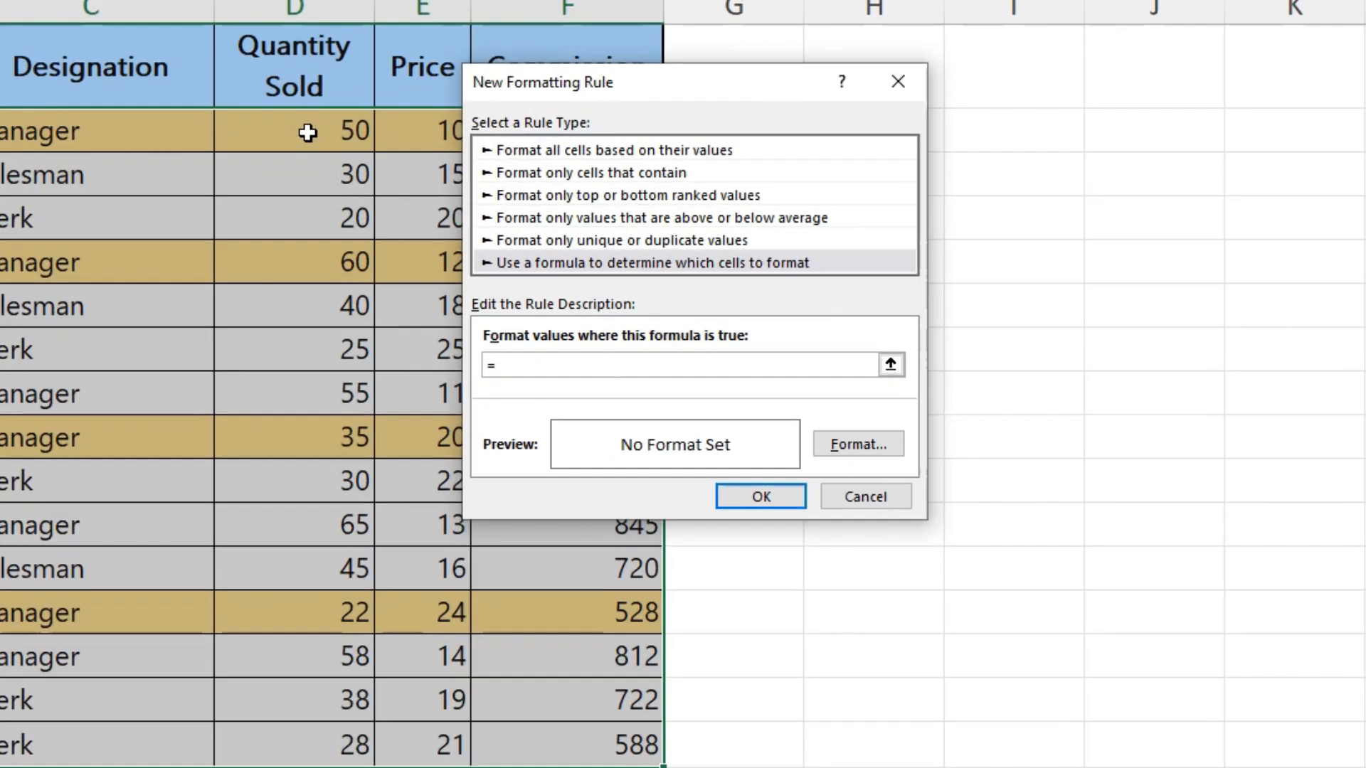
click(469, 241)
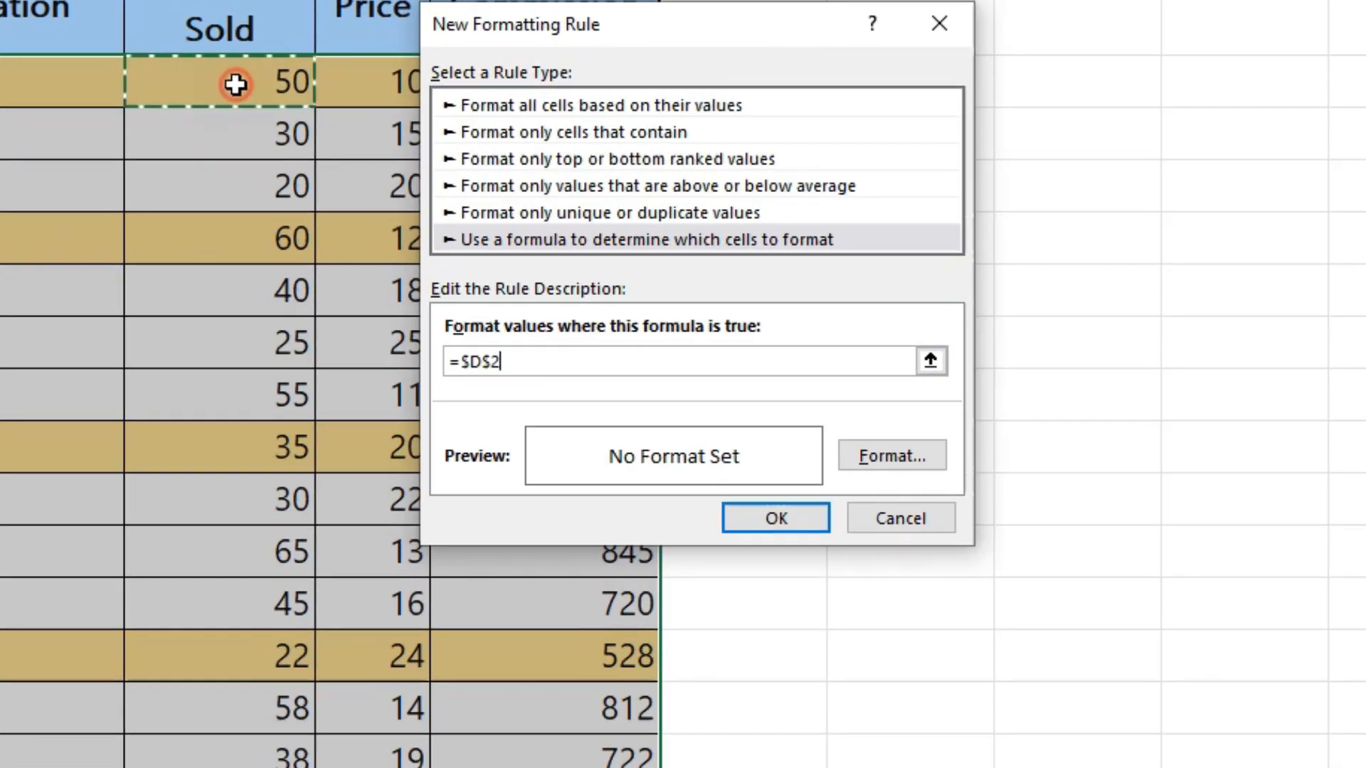
key(F4)
key(F4)
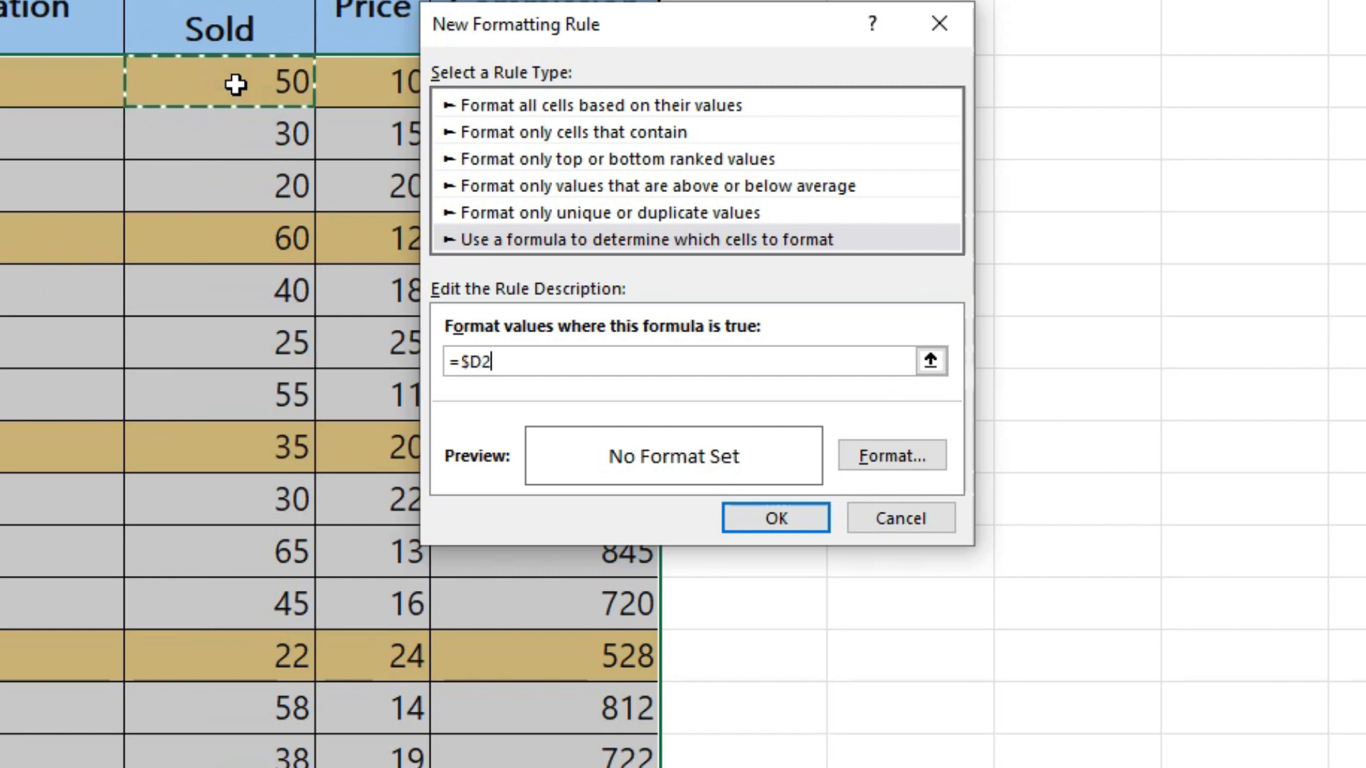
text(>50)
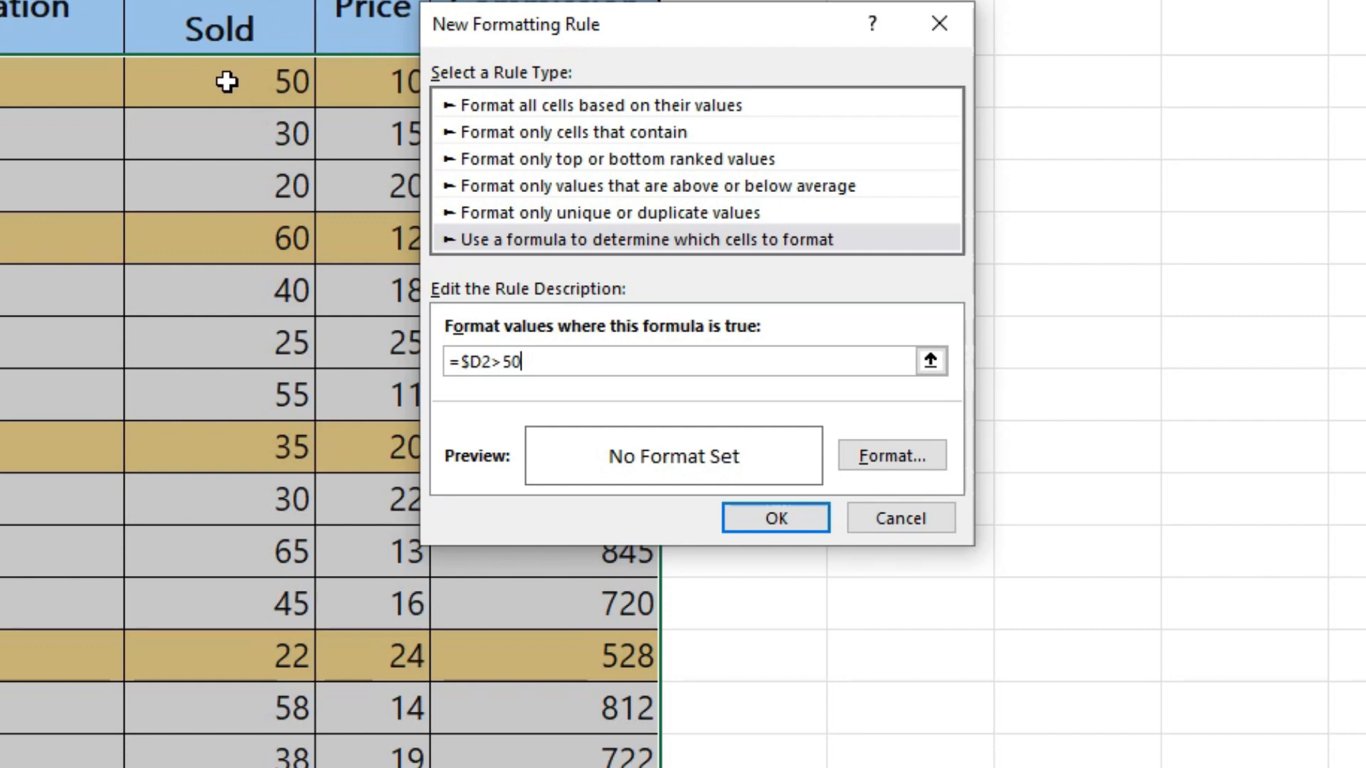
- Give the Quantity Sold rule a light green background fill, apply it, and deselect the table
click(932, 455)
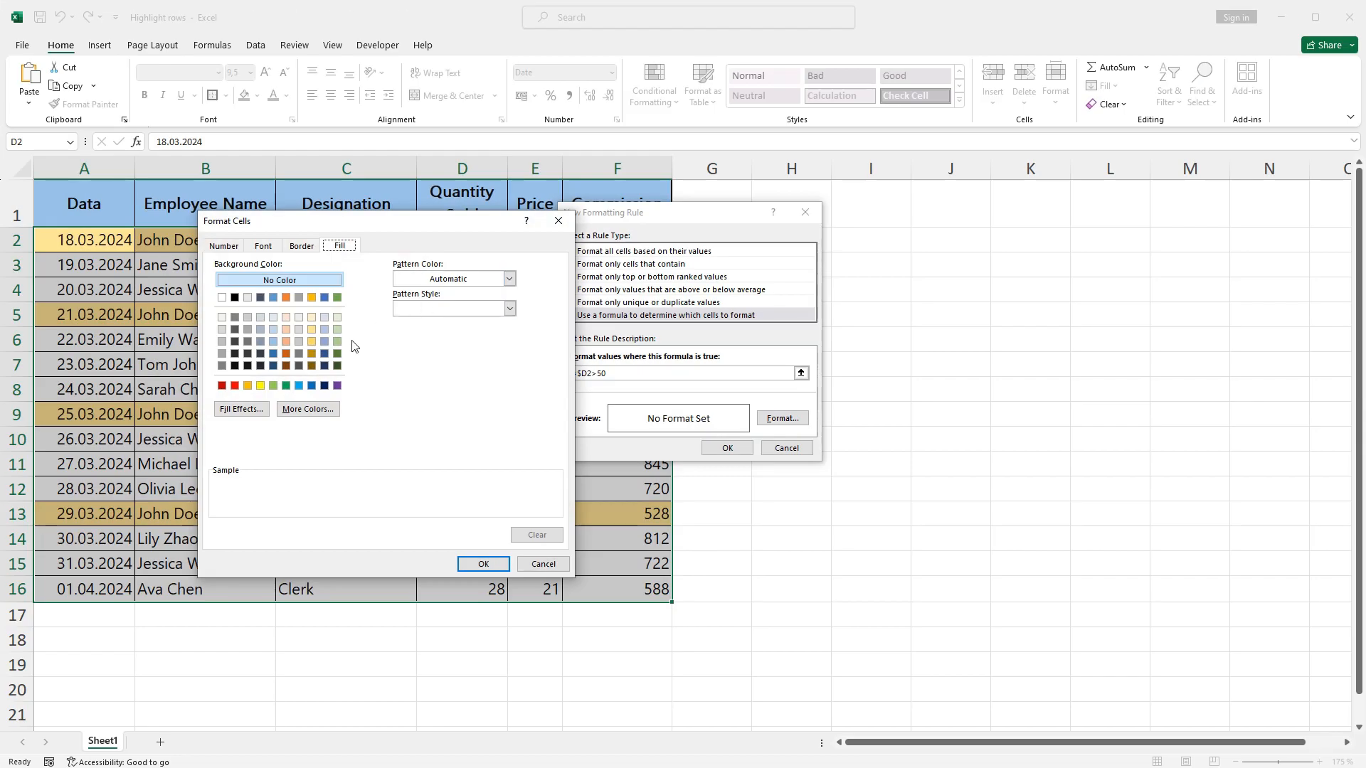
click(337, 342)
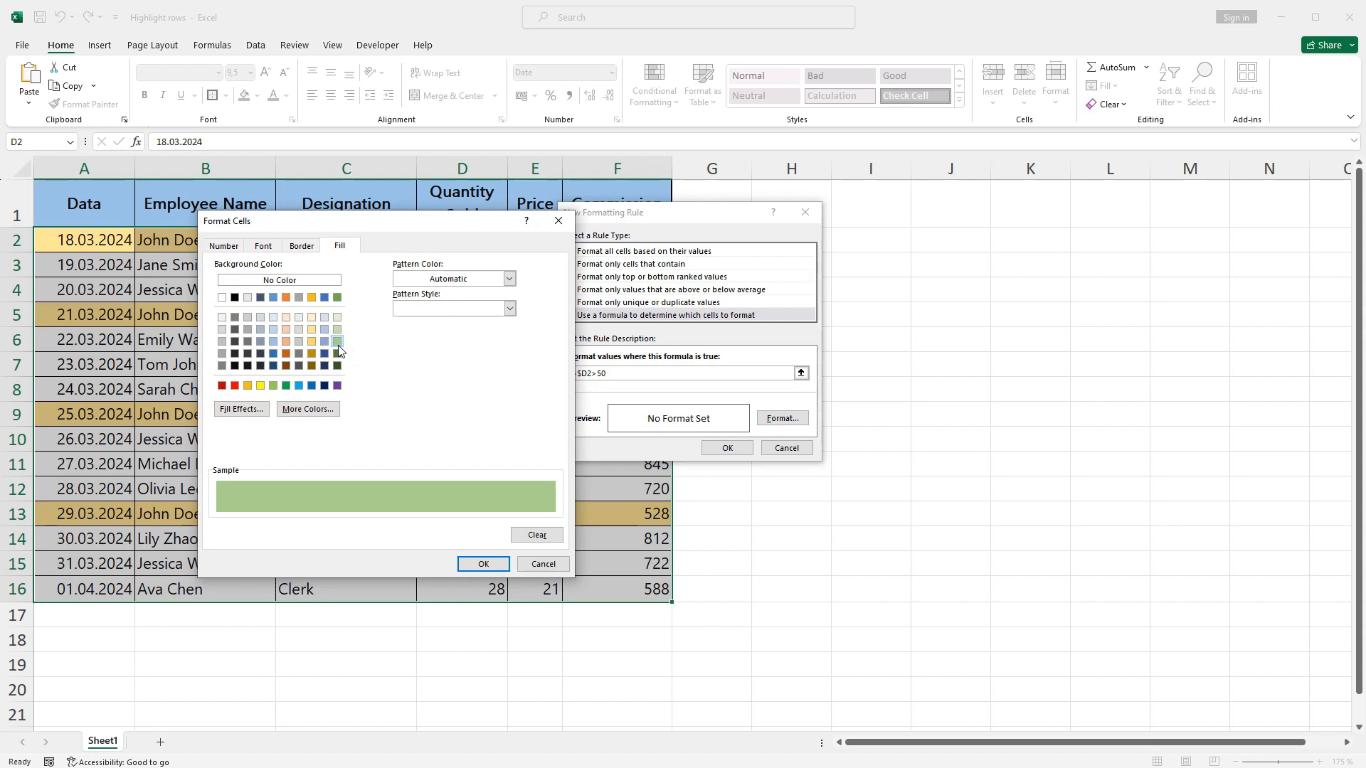
click(491, 563)
click(719, 448)
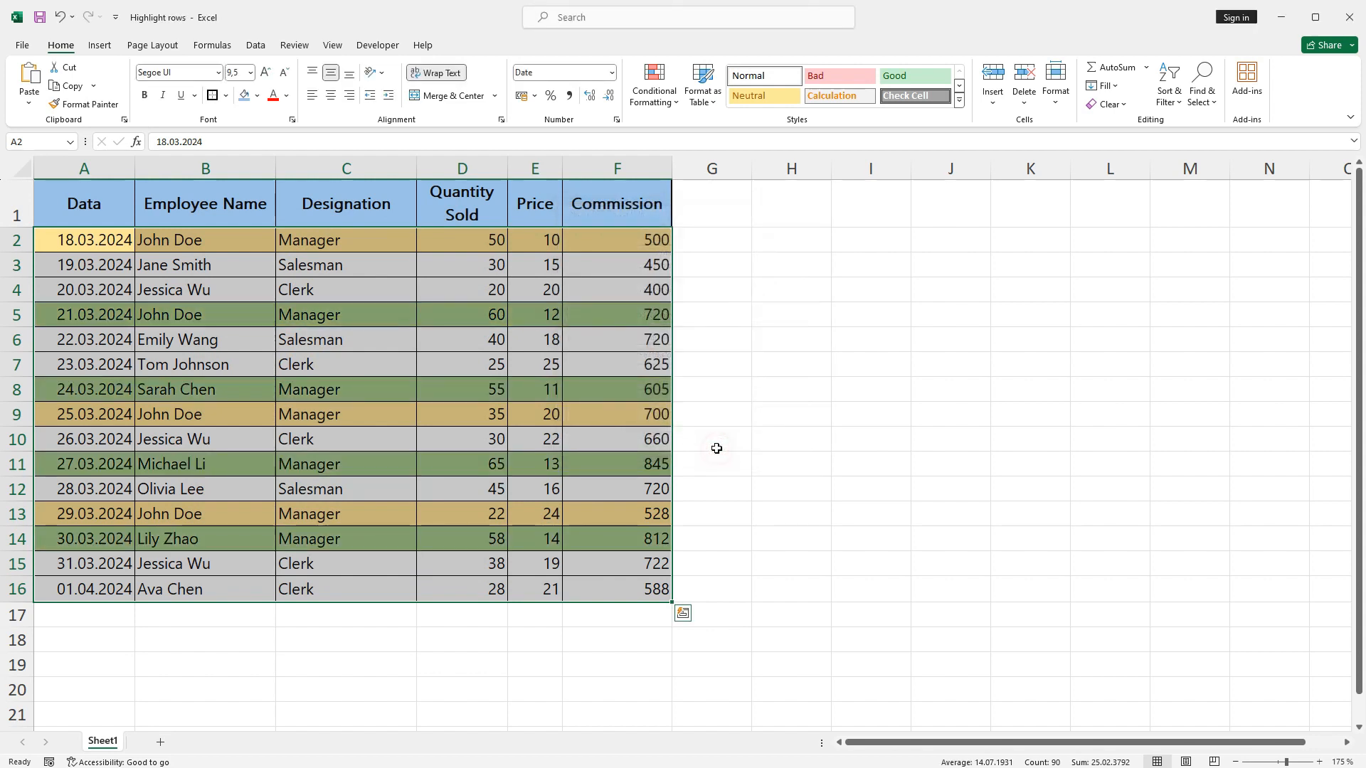
click(838, 390)
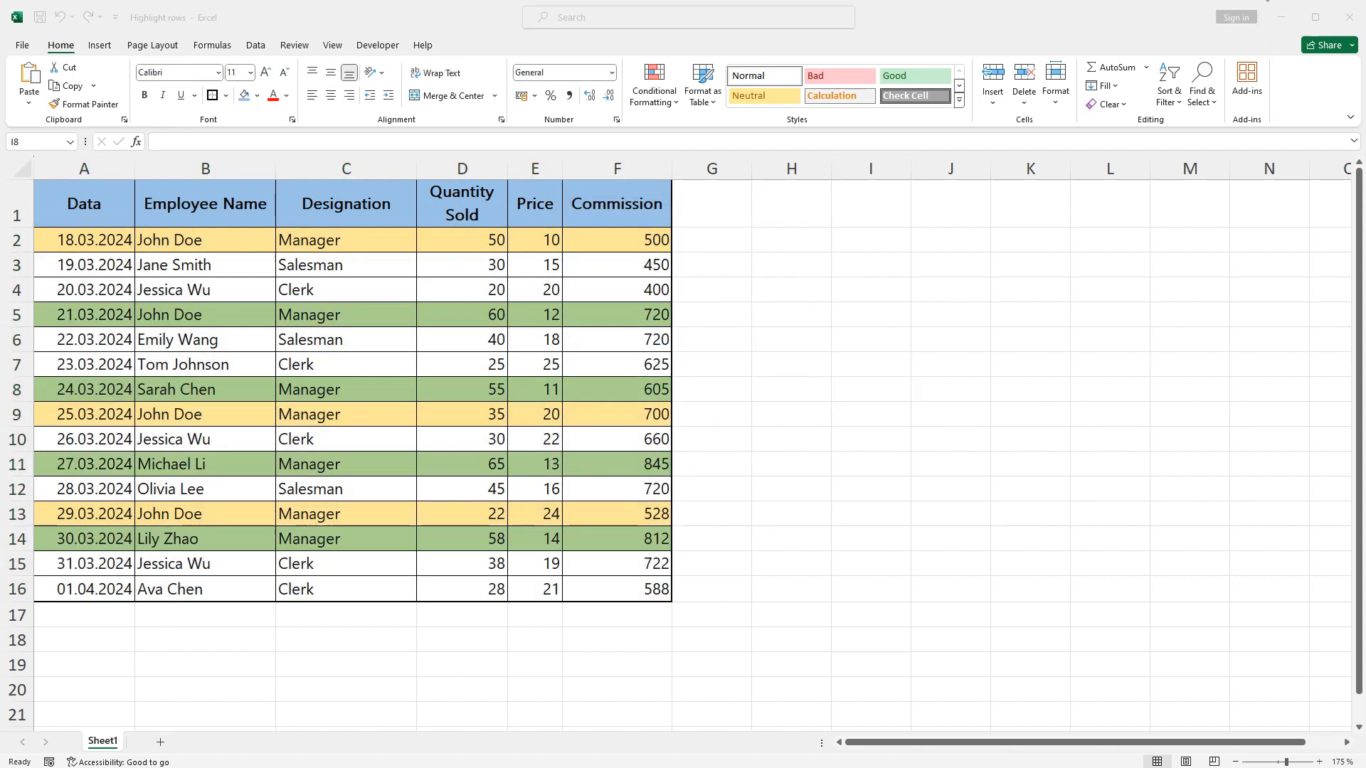